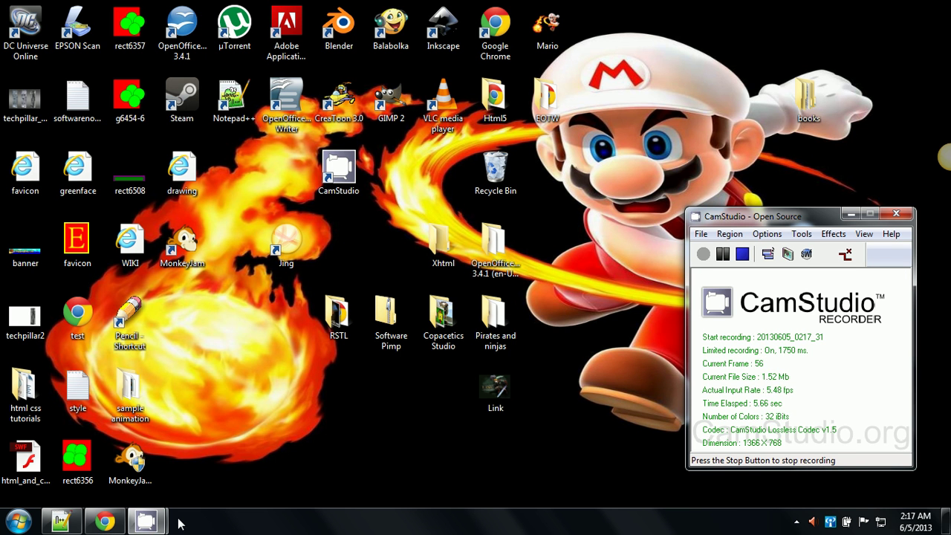
# Bring the Chrome window with the 'vlc download' Google results to the front.
pyautogui.moveTo(135, 524)
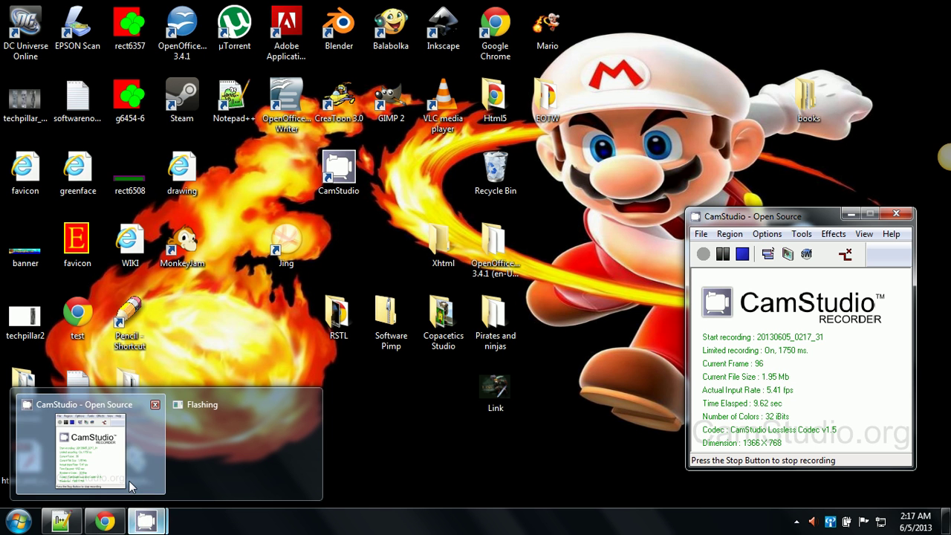
pyautogui.click(105, 521)
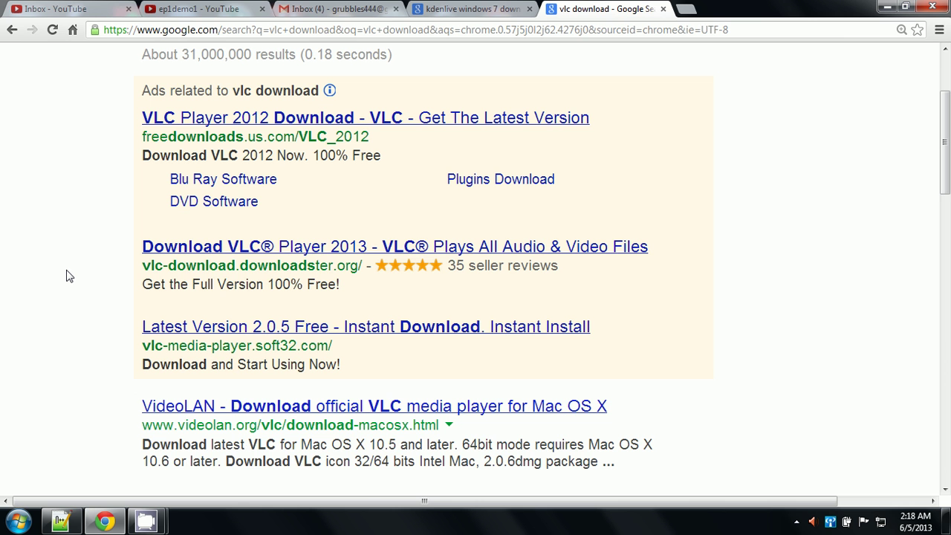
pyautogui.scroll(-5, 66, 276)
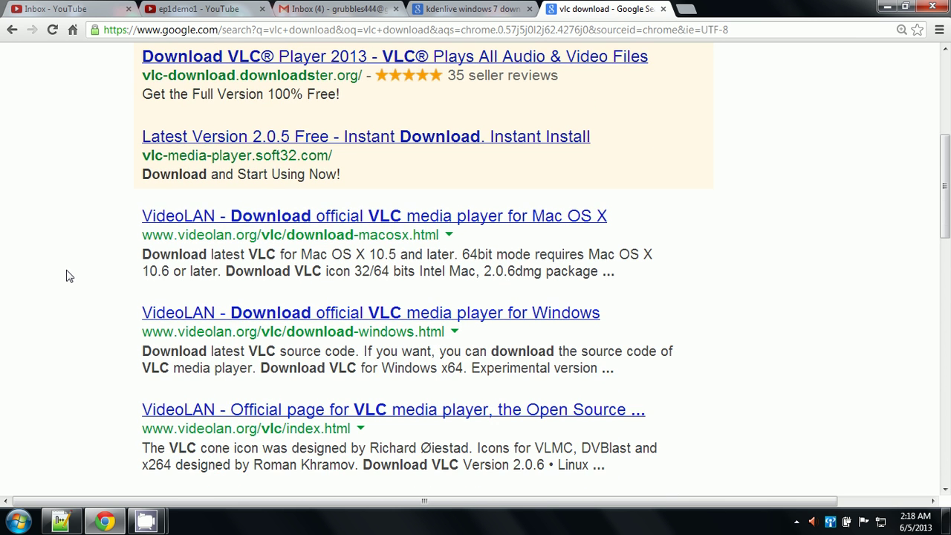
pyautogui.scroll(-1, 66, 277)
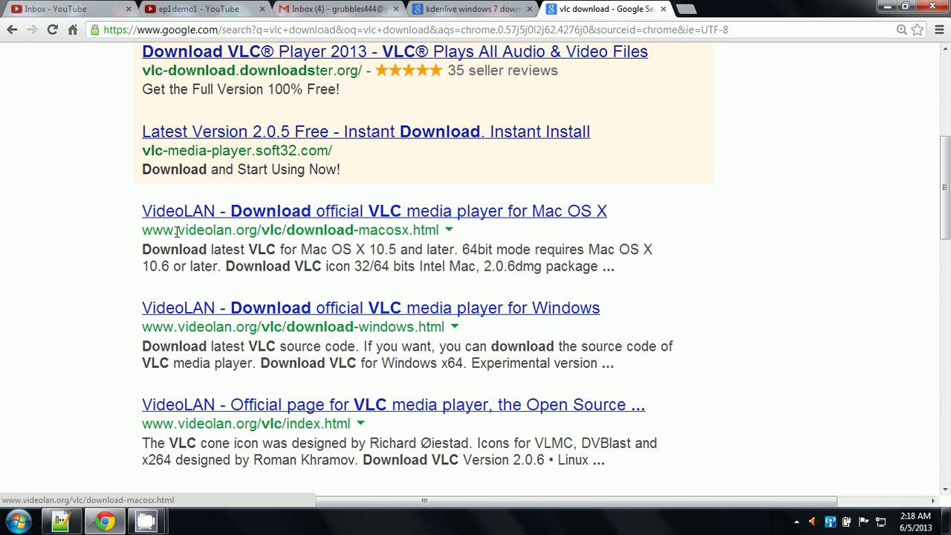
pyautogui.scroll(2, 77, 225)
pyautogui.scroll(2, 77, 226)
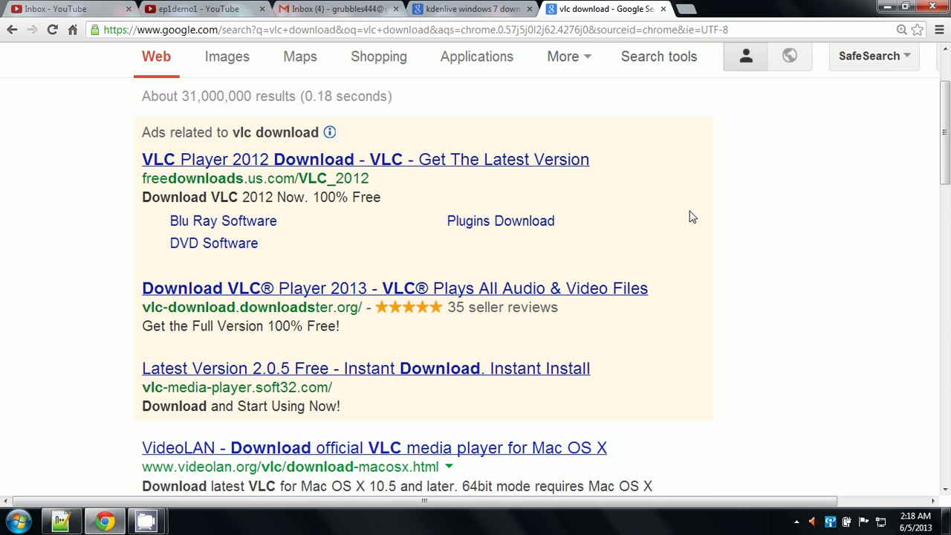
# Scroll through the 'vlc download' results to find VideoLAN's official Windows download link.
pyautogui.scroll(-2, 690, 216)
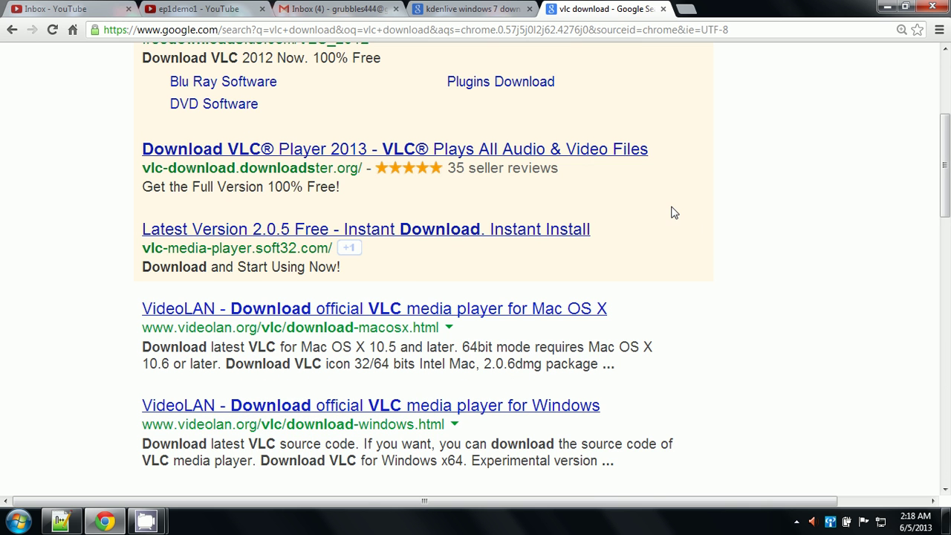
pyautogui.scroll(2, 673, 213)
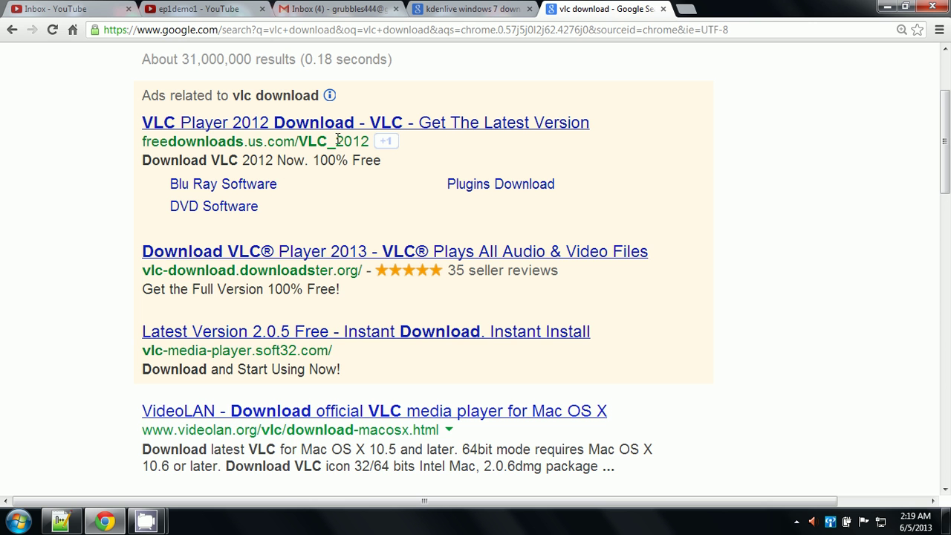
pyautogui.scroll(-1, 384, 185)
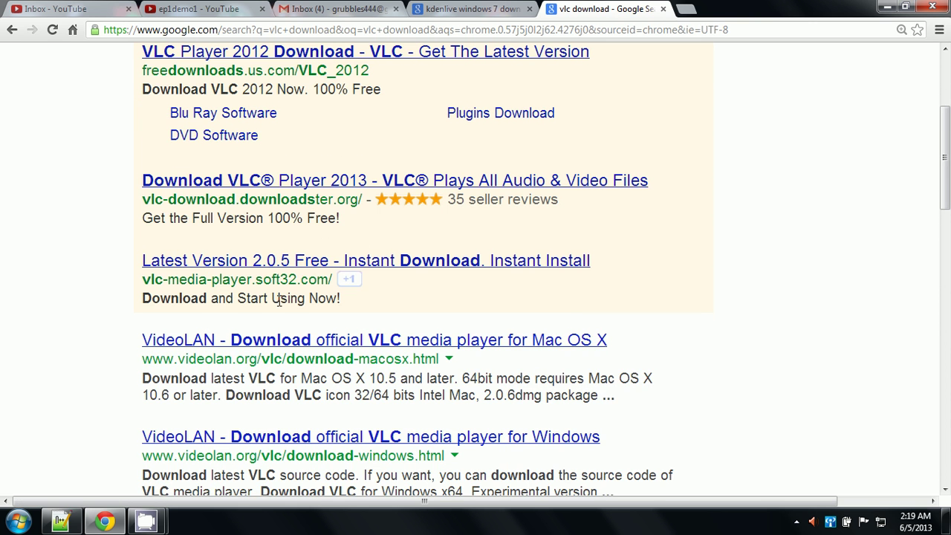
pyautogui.scroll(-1, 281, 306)
pyautogui.scroll(-2, 291, 280)
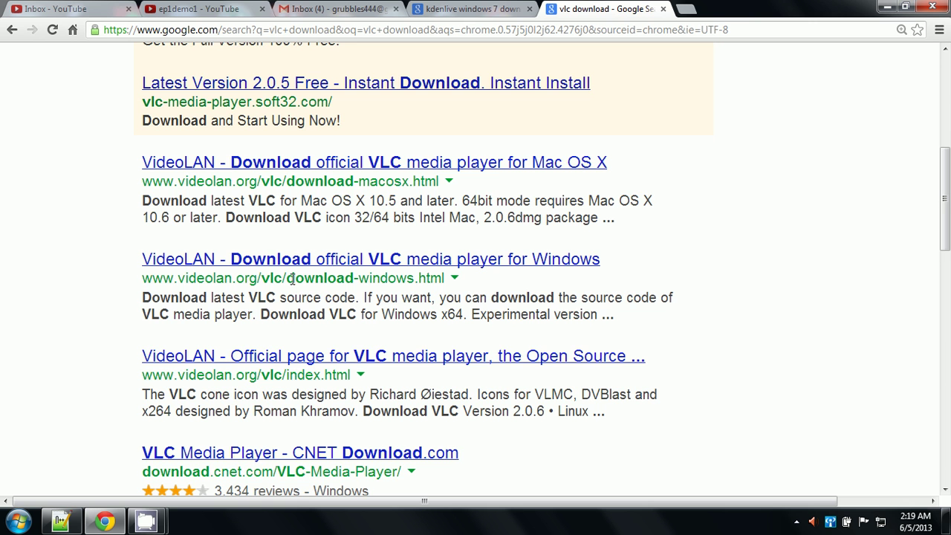
pyautogui.scroll(-1, 292, 283)
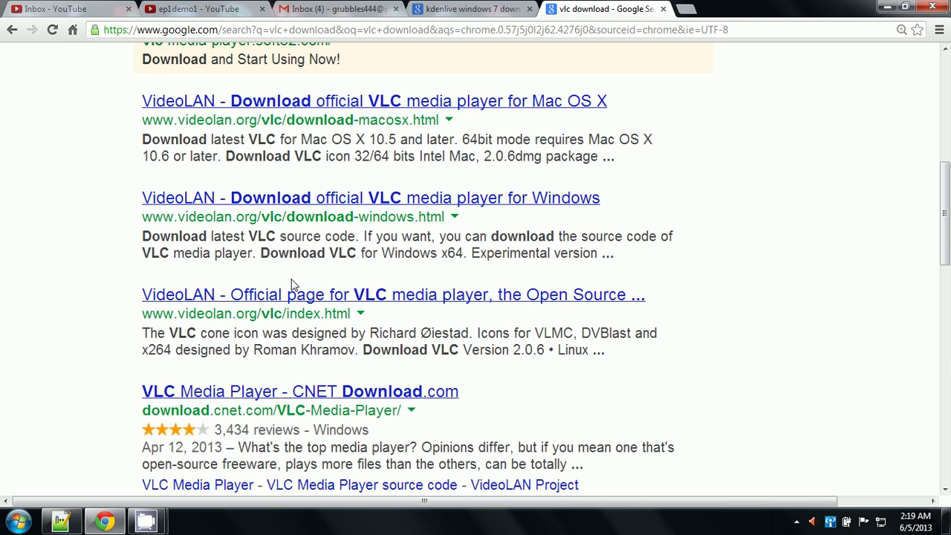
pyautogui.scroll(2, 292, 282)
pyautogui.scroll(-2, 292, 280)
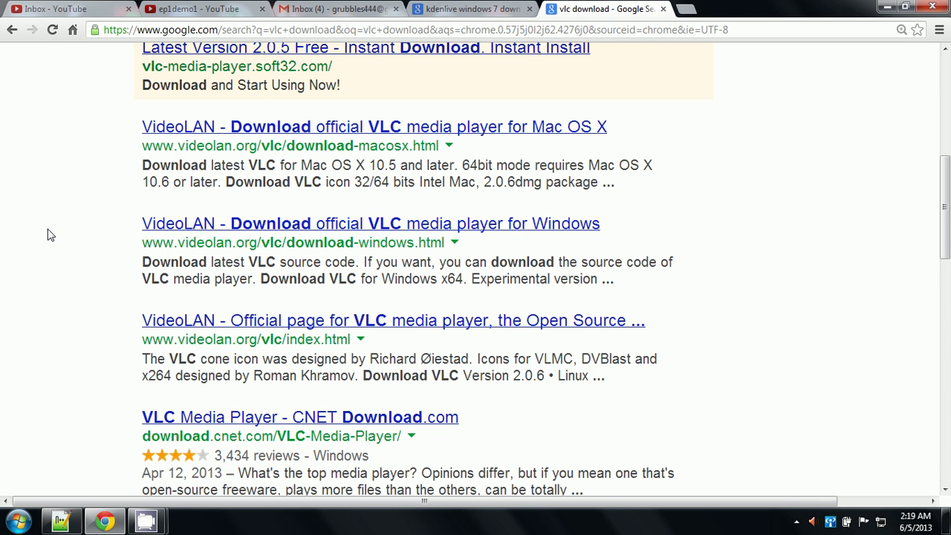
pyautogui.scroll(-2, 49, 234)
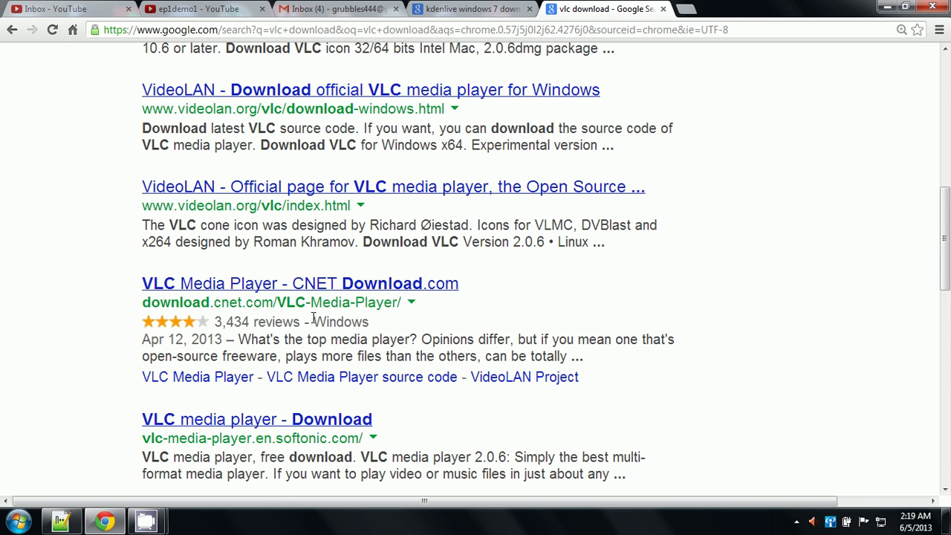
pyautogui.scroll(-2, 247, 301)
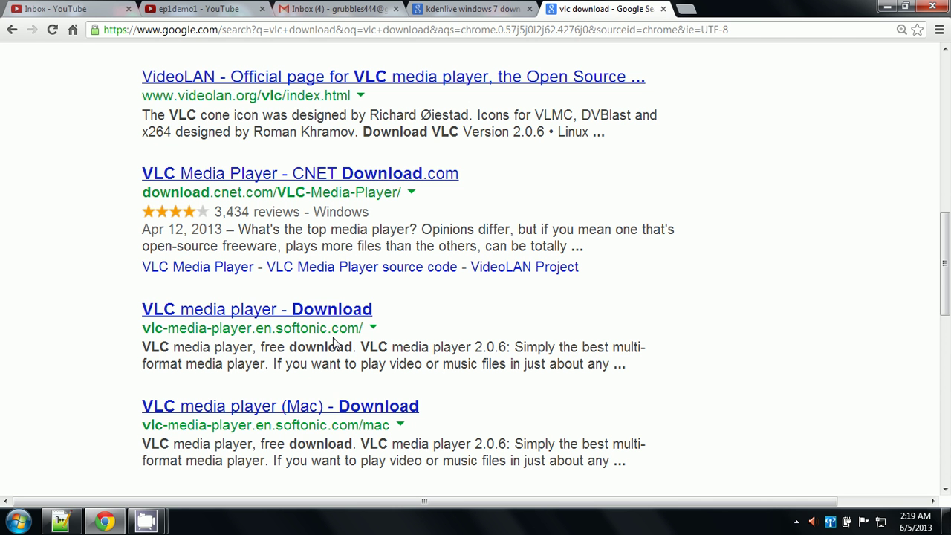
pyautogui.scroll(-3, 333, 339)
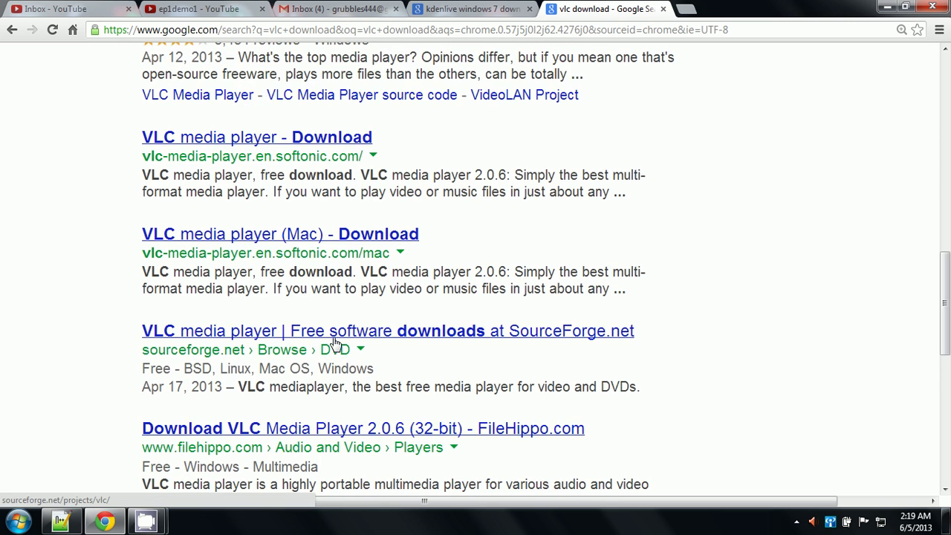
pyautogui.scroll(5, 334, 343)
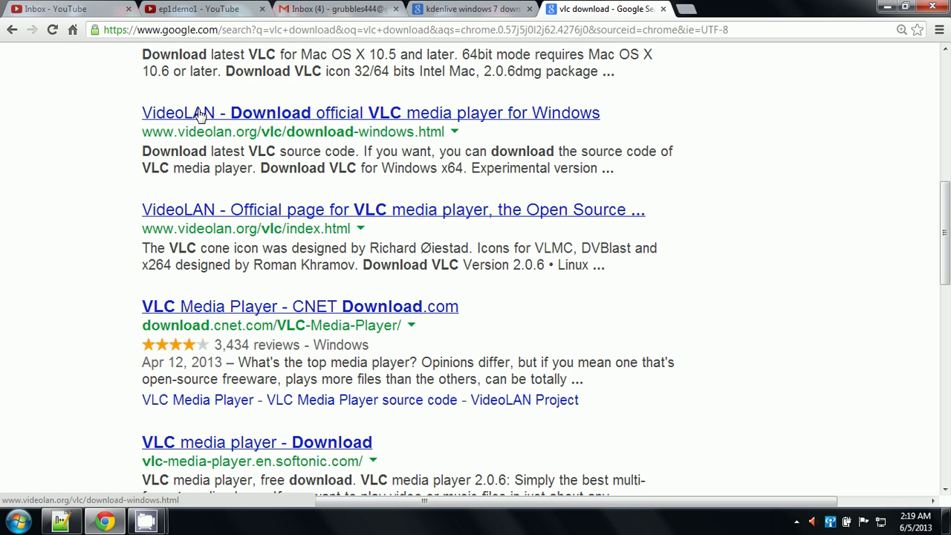
pyautogui.scroll(2, 199, 113)
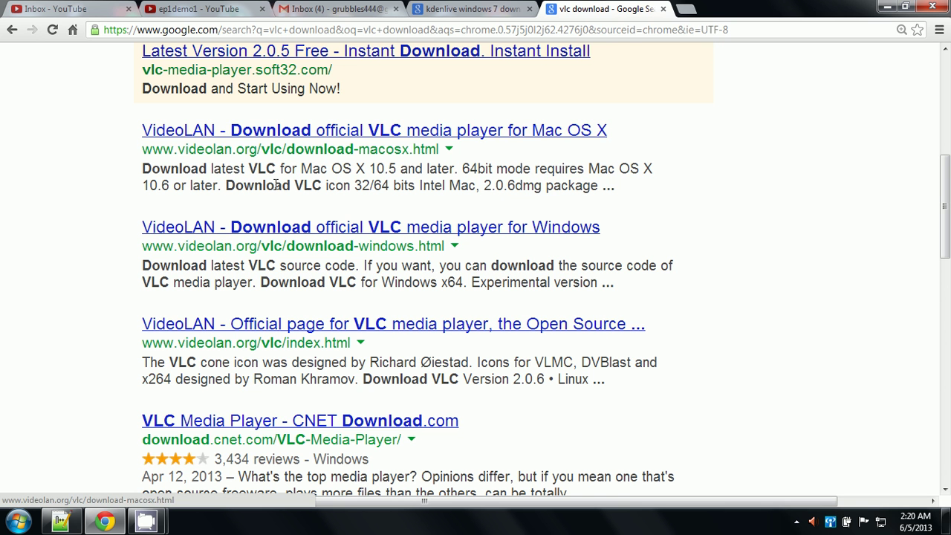
# Open VideoLAN's Windows download page, then go to the home page and scroll through it.
pyautogui.click(270, 231)
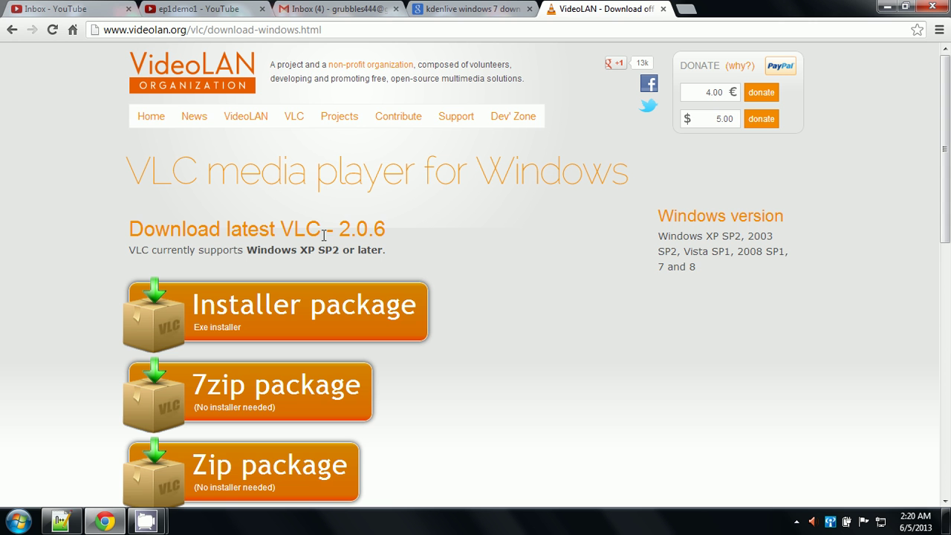
pyautogui.click(146, 124)
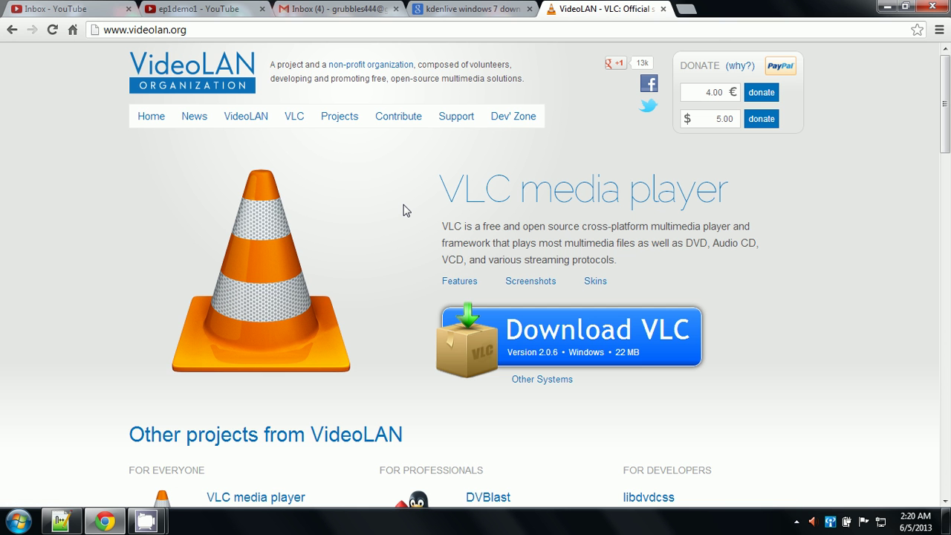
pyautogui.scroll(-1, 404, 208)
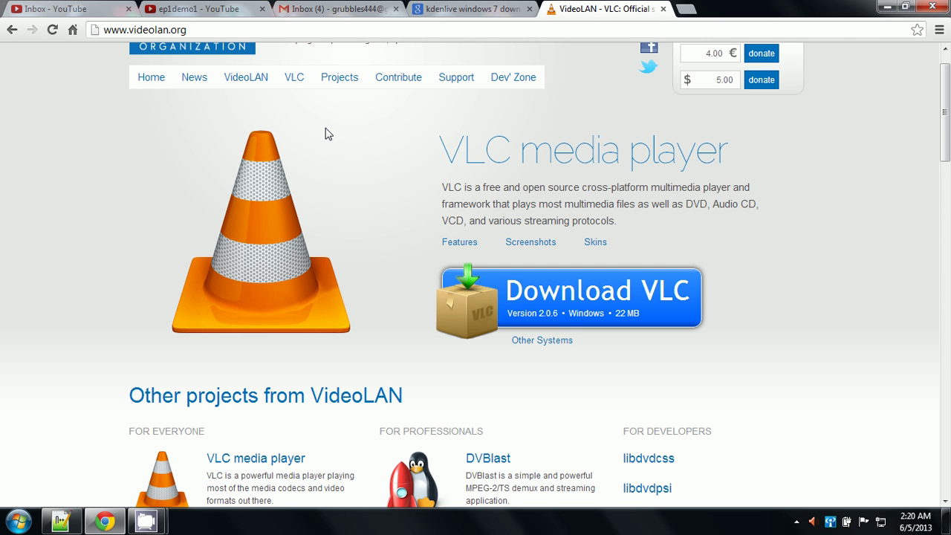
pyautogui.scroll(-2, 325, 133)
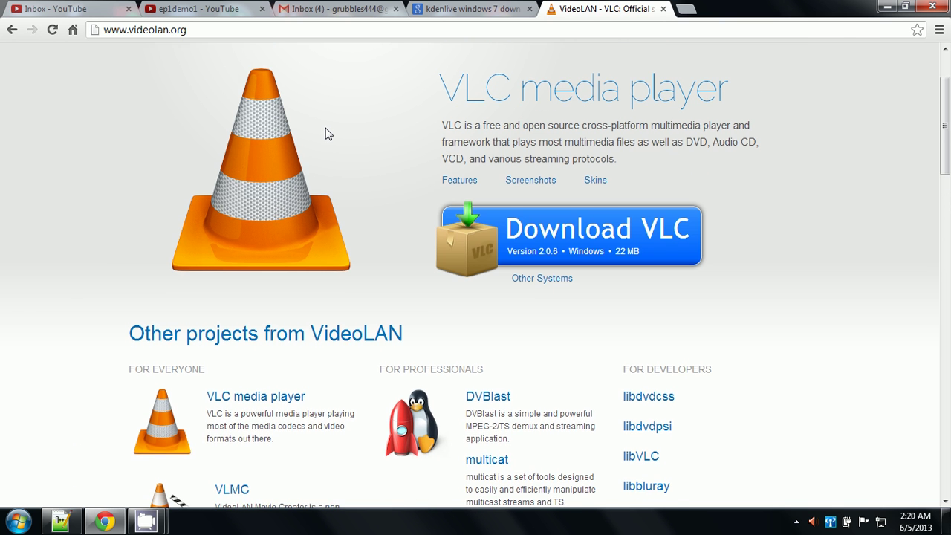
pyautogui.scroll(-5, 325, 134)
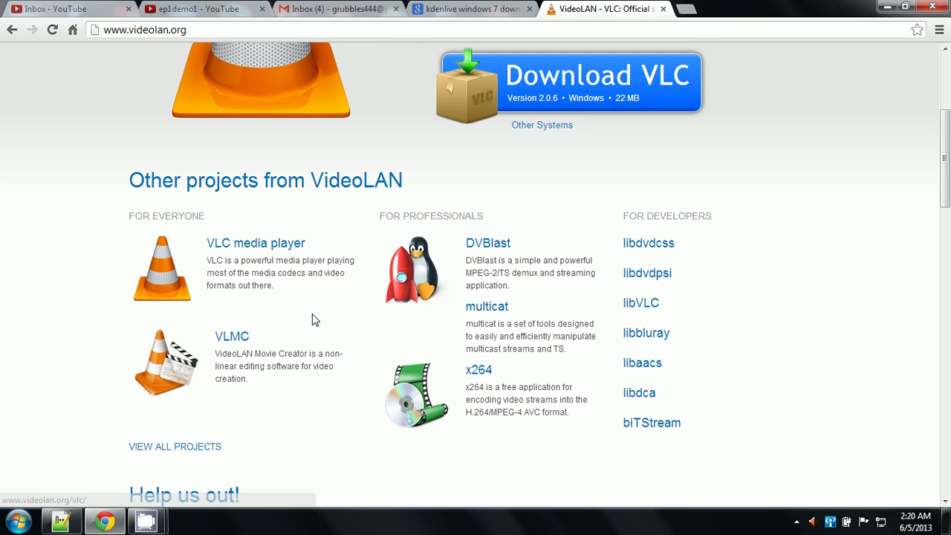
pyautogui.scroll(-2, 312, 320)
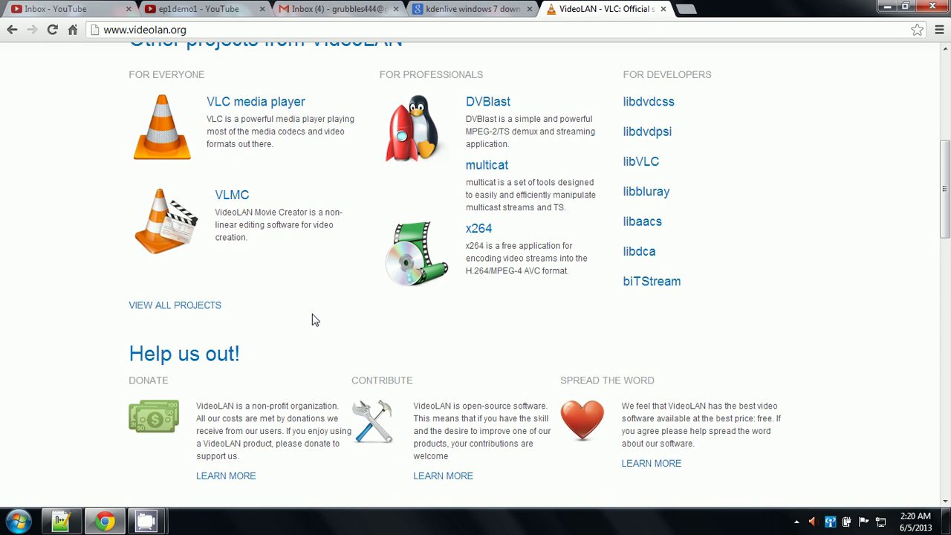
pyautogui.scroll(1, 312, 320)
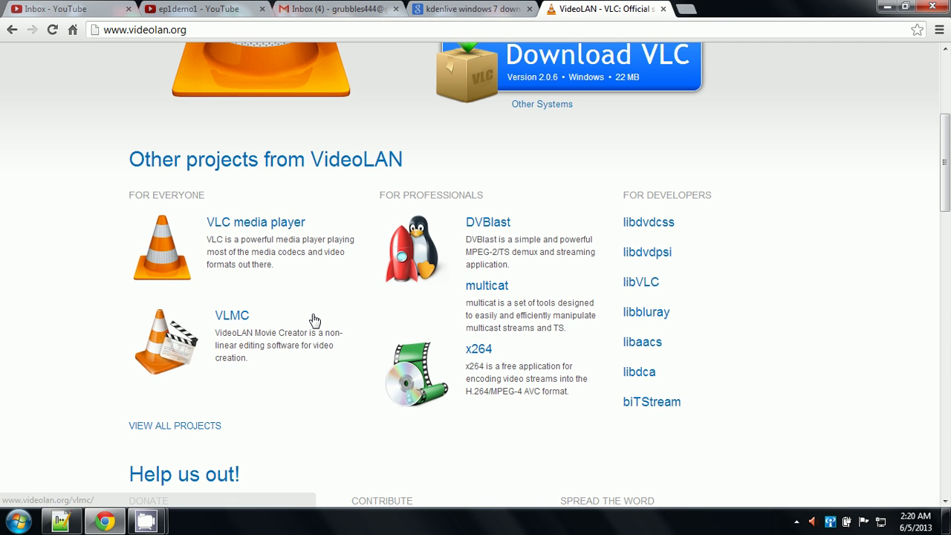
pyautogui.scroll(3, 315, 320)
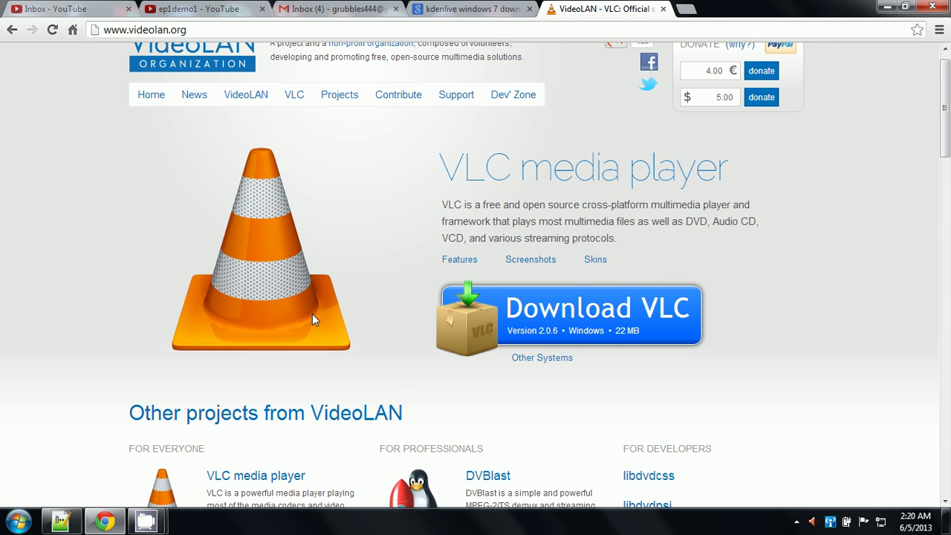
pyautogui.scroll(1, 312, 313)
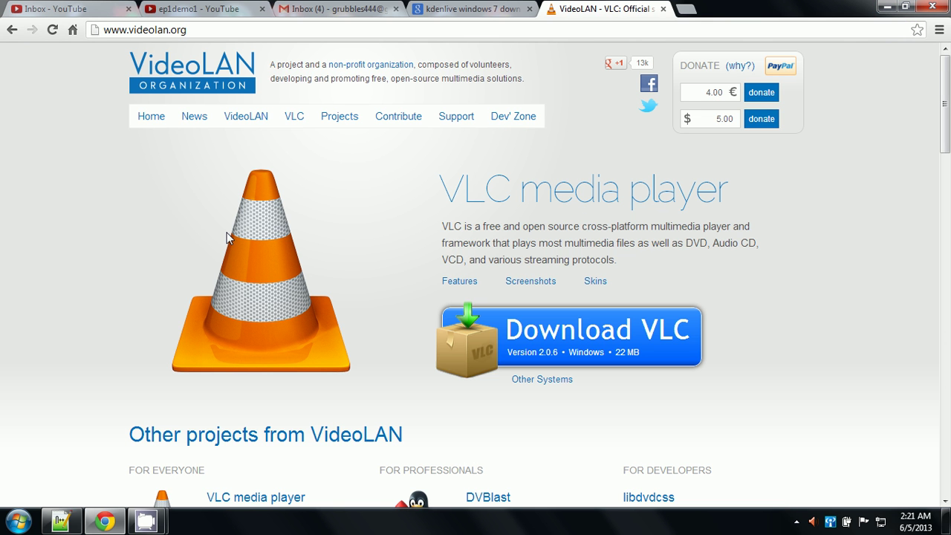
# Minimize Chrome to reveal the desktop with its VLC media player shortcut.
pyautogui.moveTo(243, 240); pyautogui.dragTo(870, 6)
pyautogui.click(887, 7)
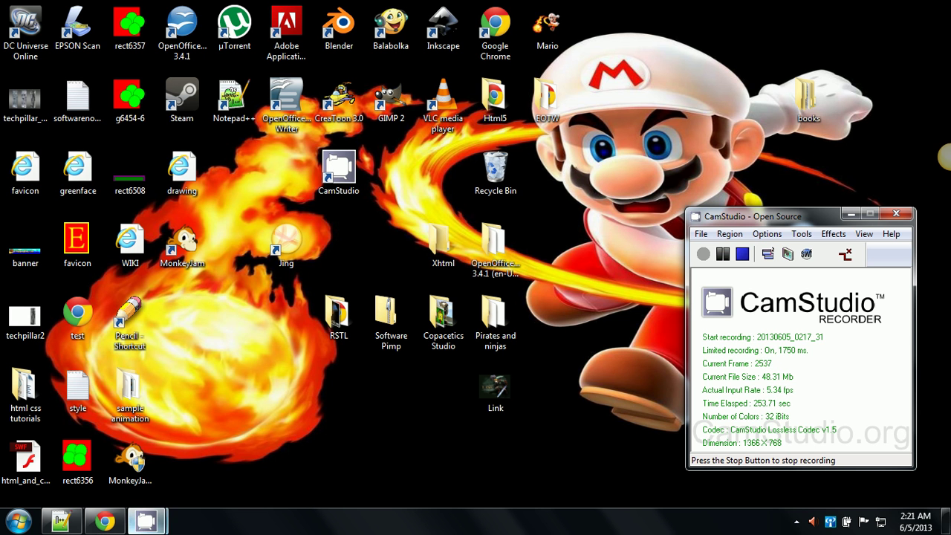
# Restore Chrome and open the VLC Features page on videolan.org.
pyautogui.click(106, 521)
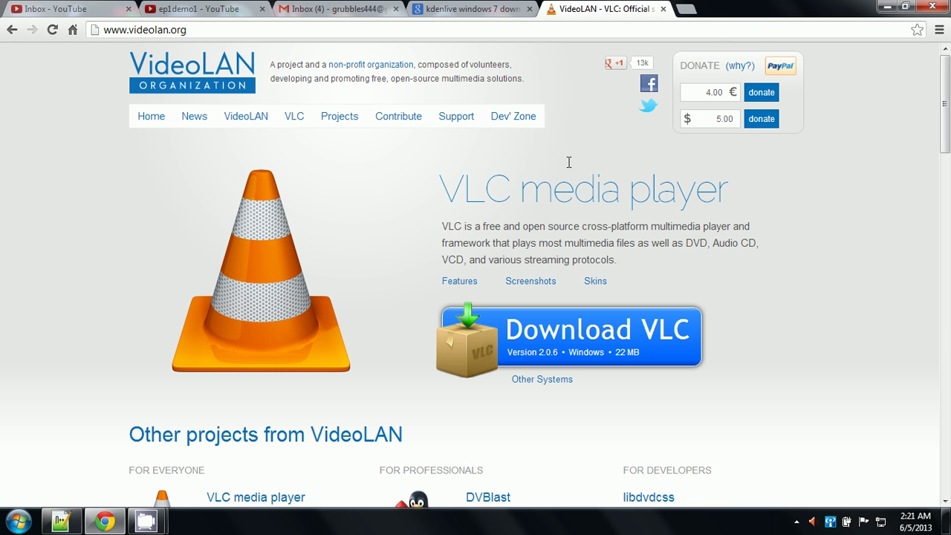
pyautogui.moveTo(331, 117)
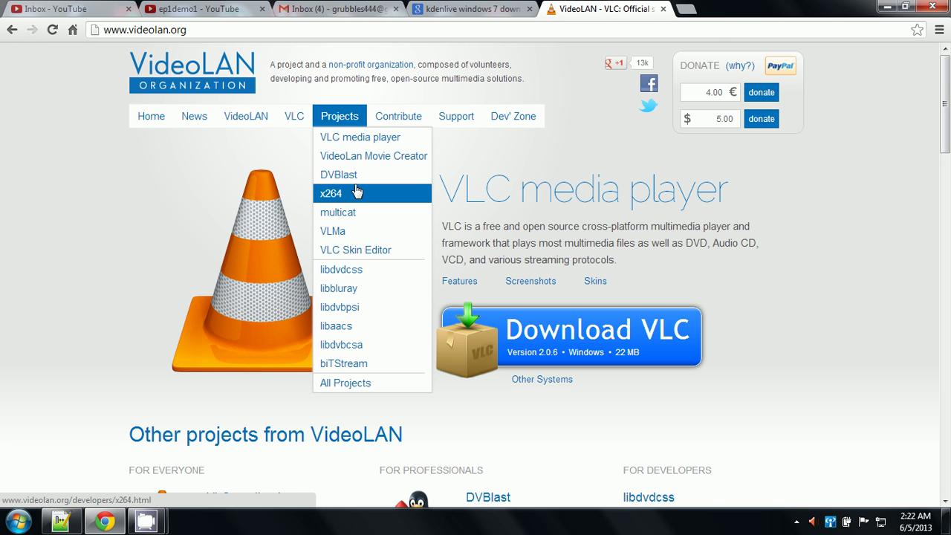
pyautogui.moveTo(293, 119)
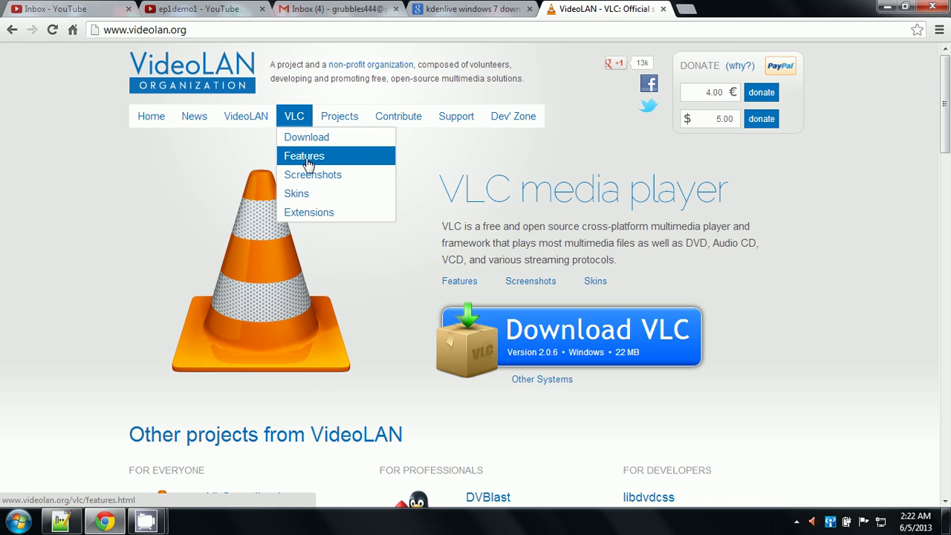
pyautogui.click(308, 164)
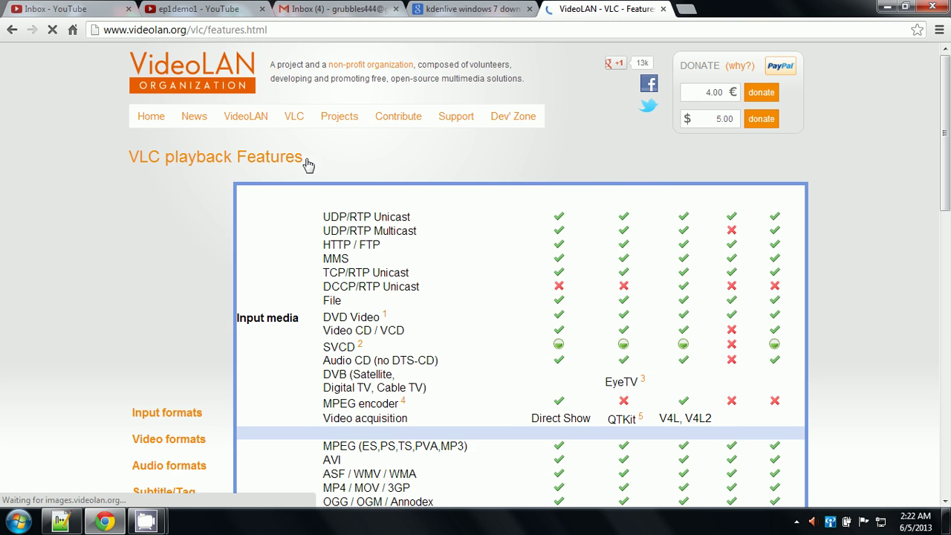
# Read through the VLC playback features table, then minimize the browser.
pyautogui.scroll(-1, 309, 164)
pyautogui.scroll(-1, 309, 163)
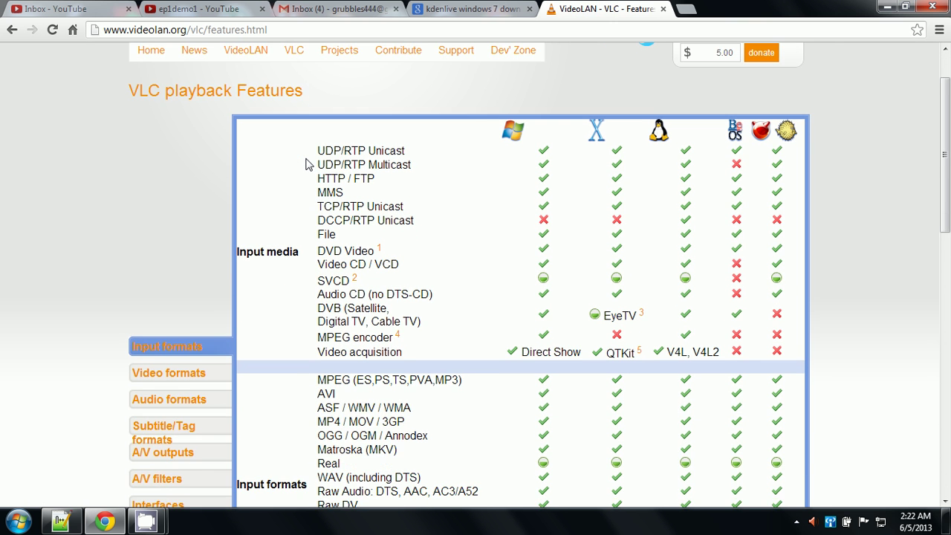
pyautogui.scroll(-1, 309, 164)
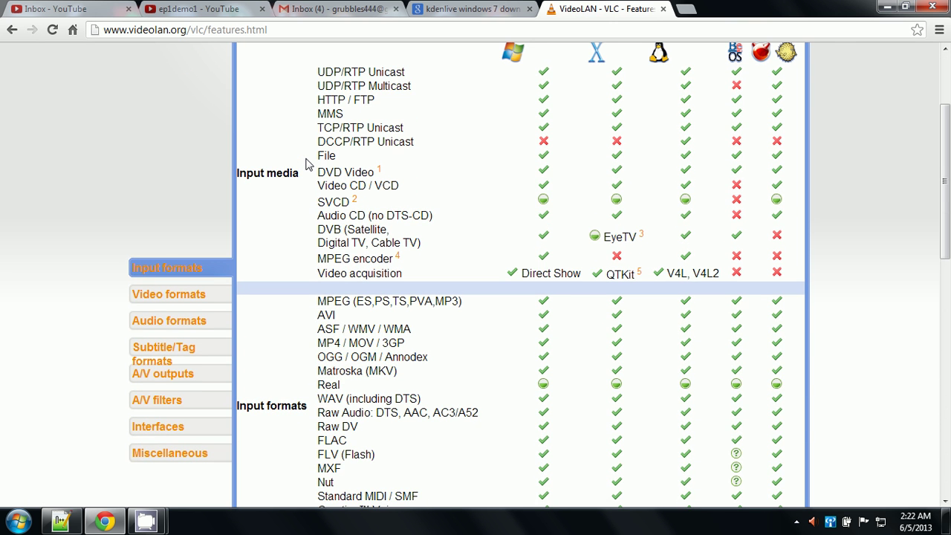
pyautogui.scroll(1, 305, 164)
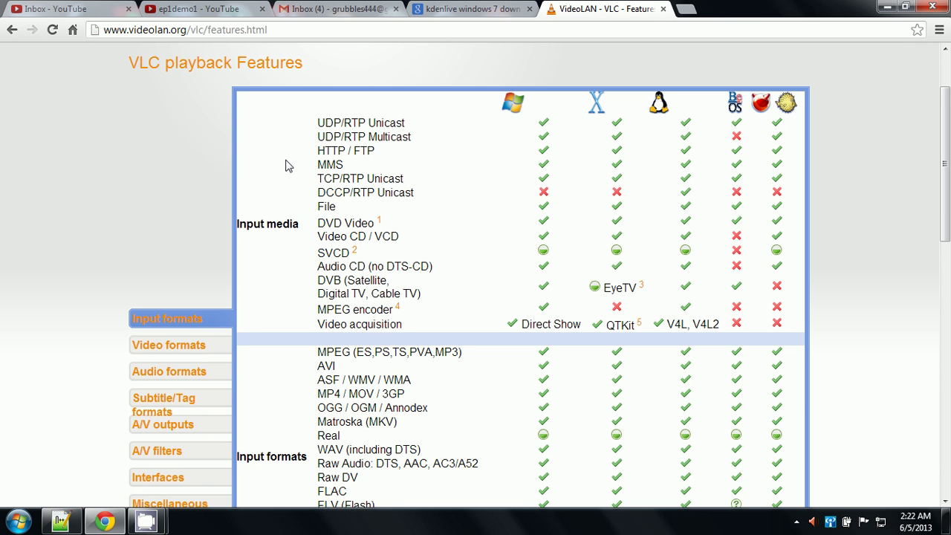
pyautogui.scroll(-3, 286, 165)
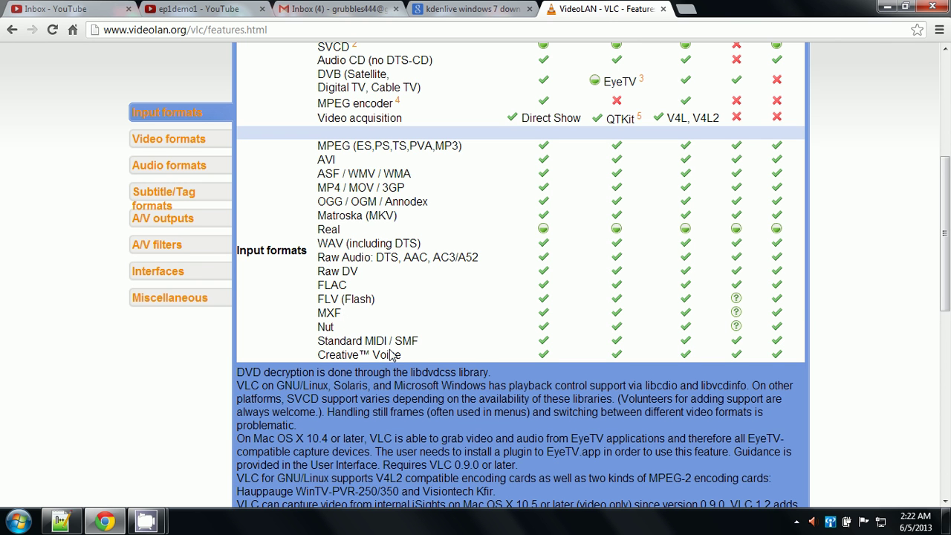
pyautogui.scroll(1, 390, 349)
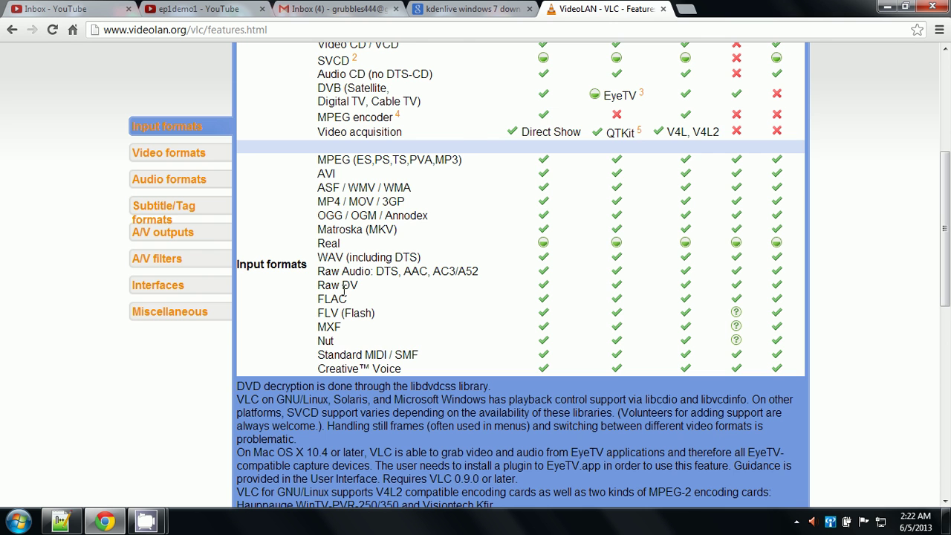
pyautogui.scroll(2, 369, 234)
pyautogui.scroll(-1, 369, 230)
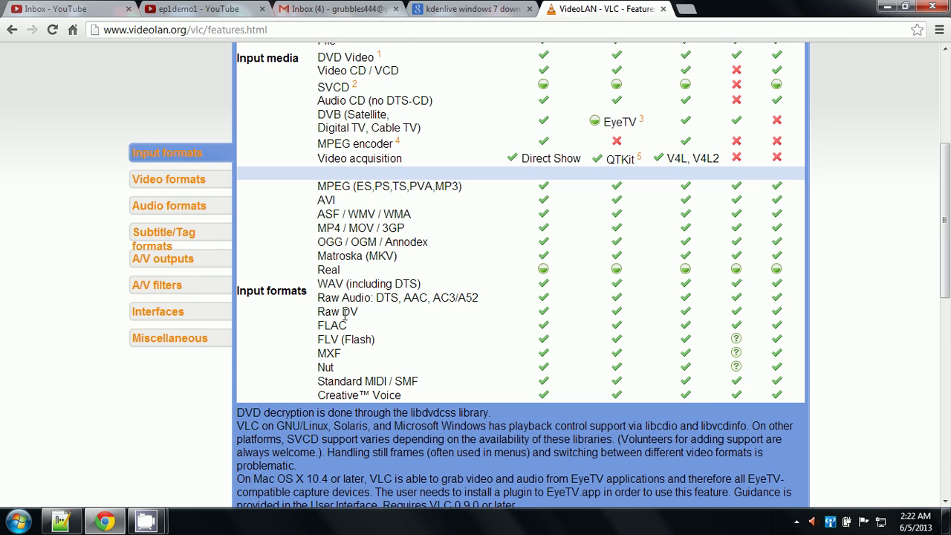
pyautogui.scroll(3, 344, 297)
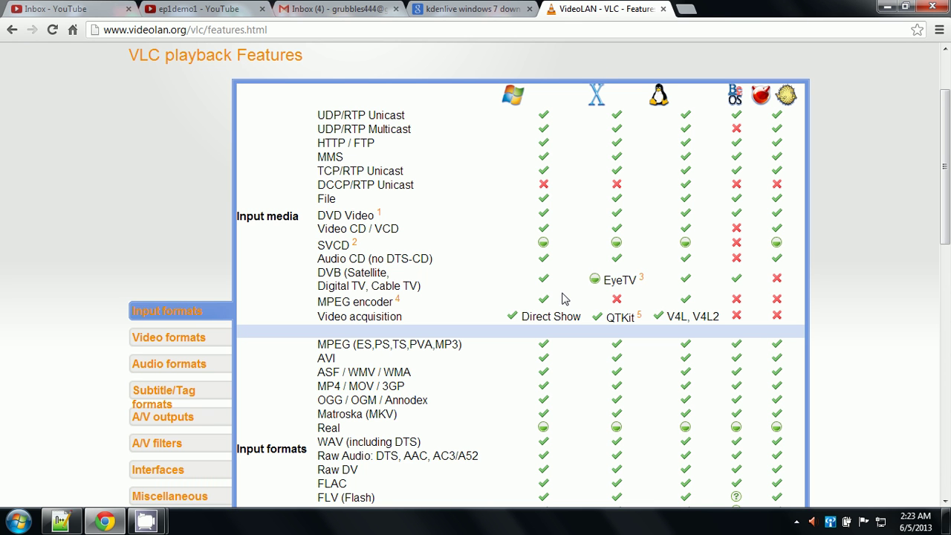
pyautogui.scroll(1, 562, 297)
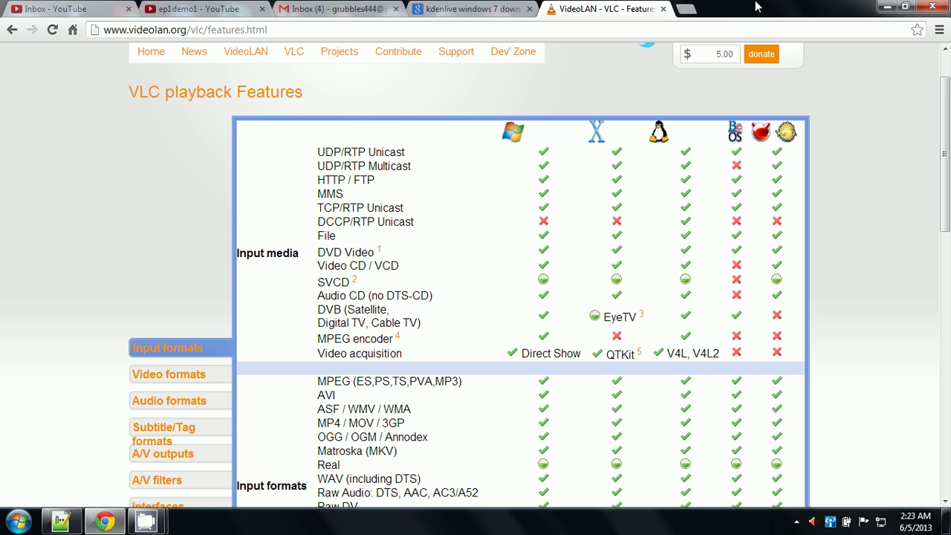
pyautogui.click(884, 6)
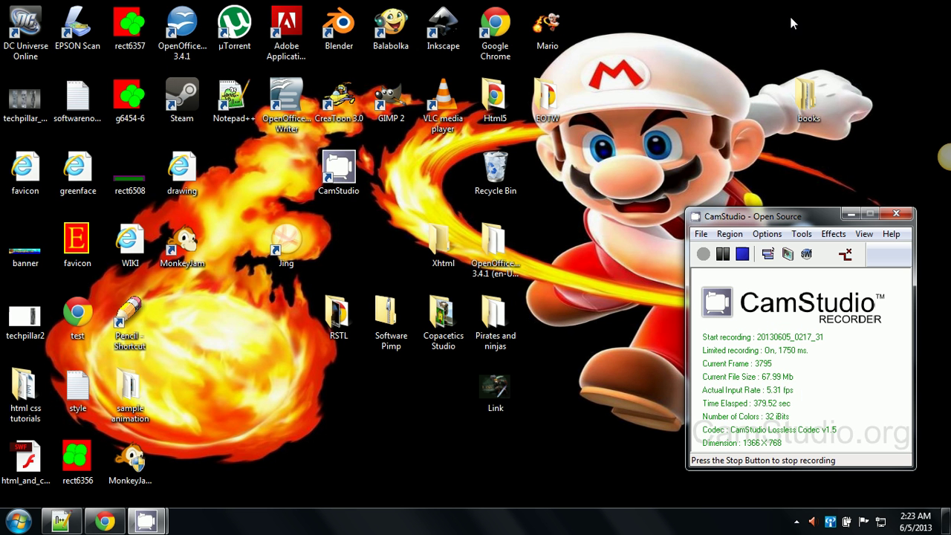
# Launch VLC and browse the Desktop and Downloads folders in the Open File dialog.
pyautogui.doubleClick(438, 119)
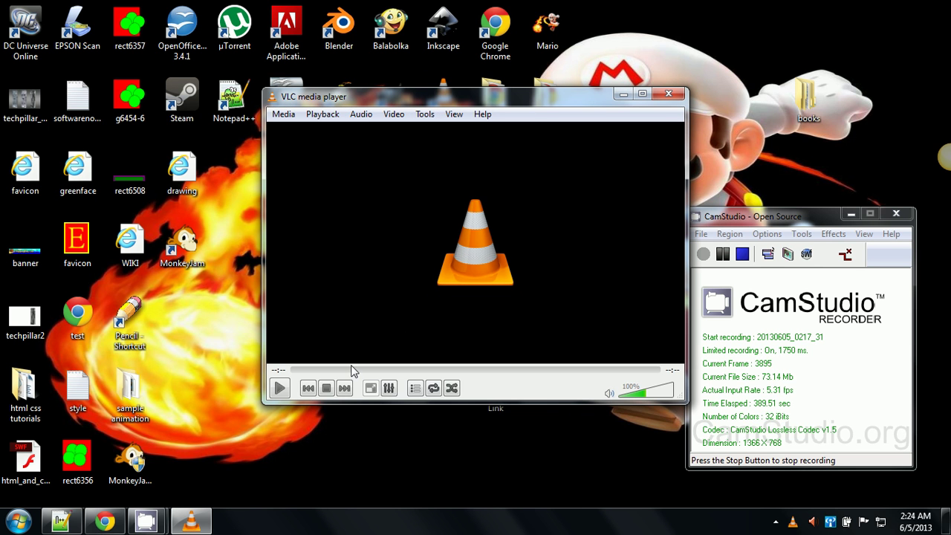
pyautogui.click(282, 119)
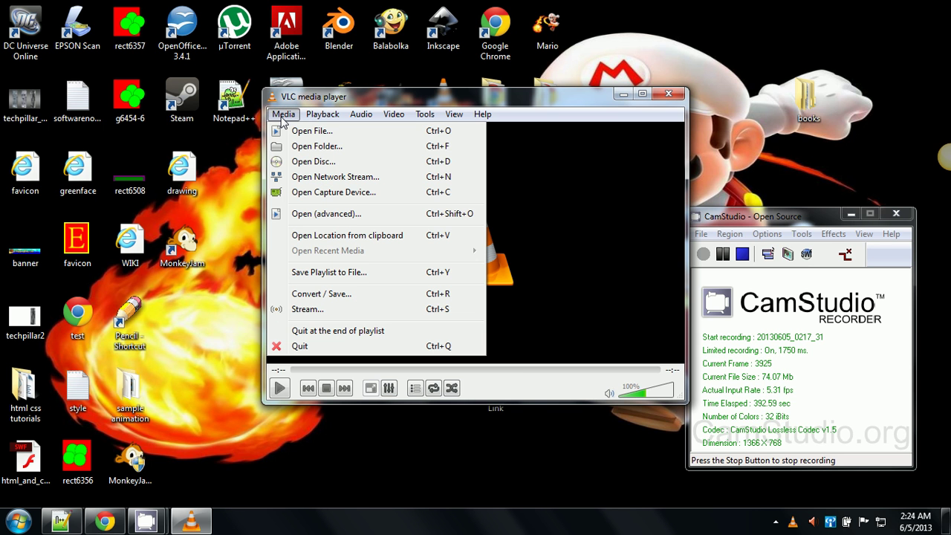
pyautogui.click(290, 135)
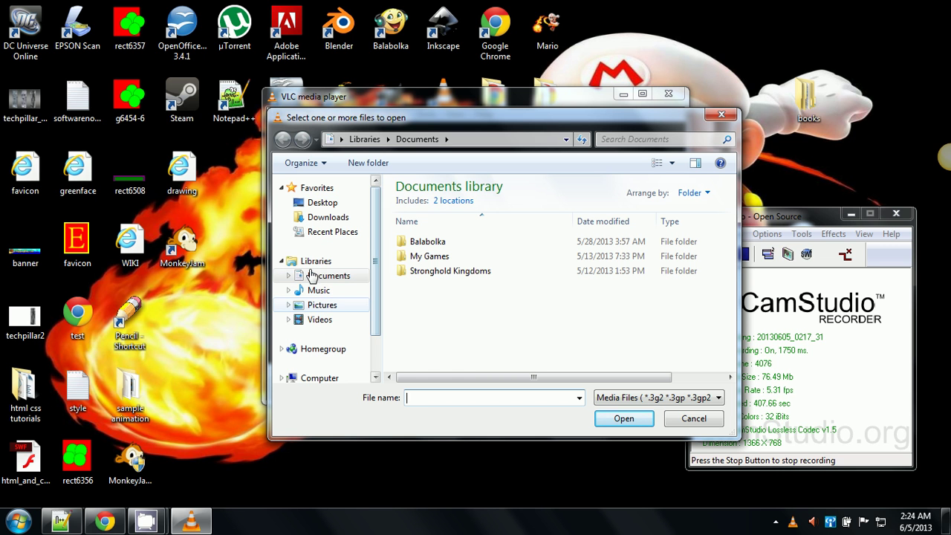
pyautogui.click(331, 206)
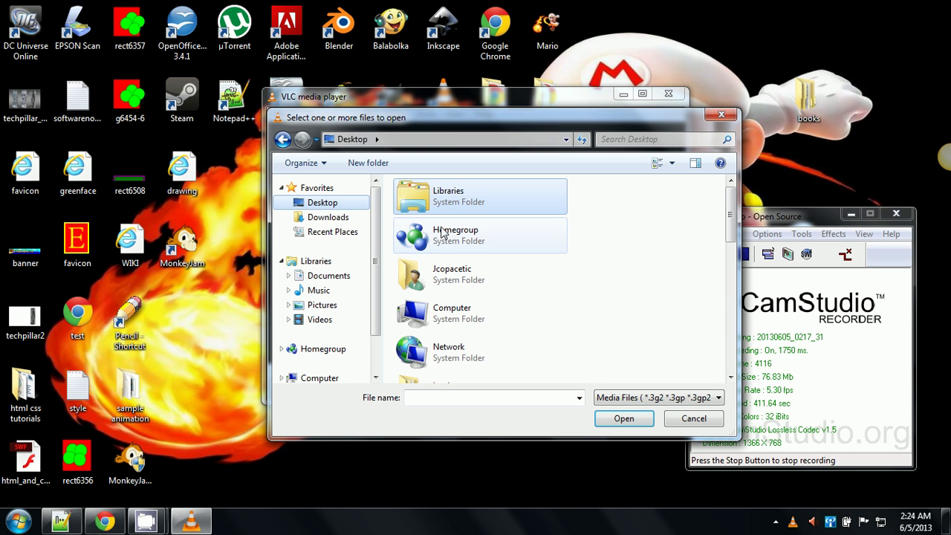
pyautogui.moveTo(731, 233); pyautogui.dragTo(732, 333)
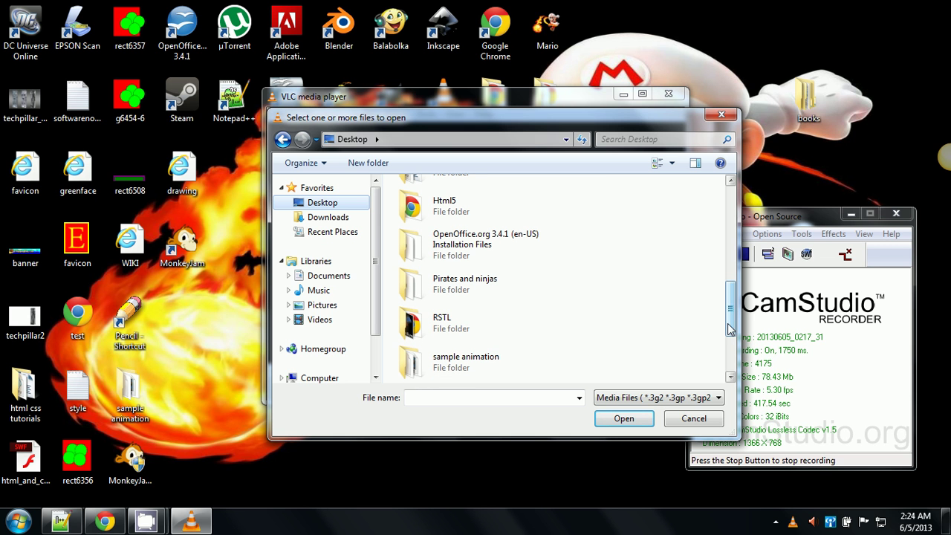
pyautogui.click(324, 218)
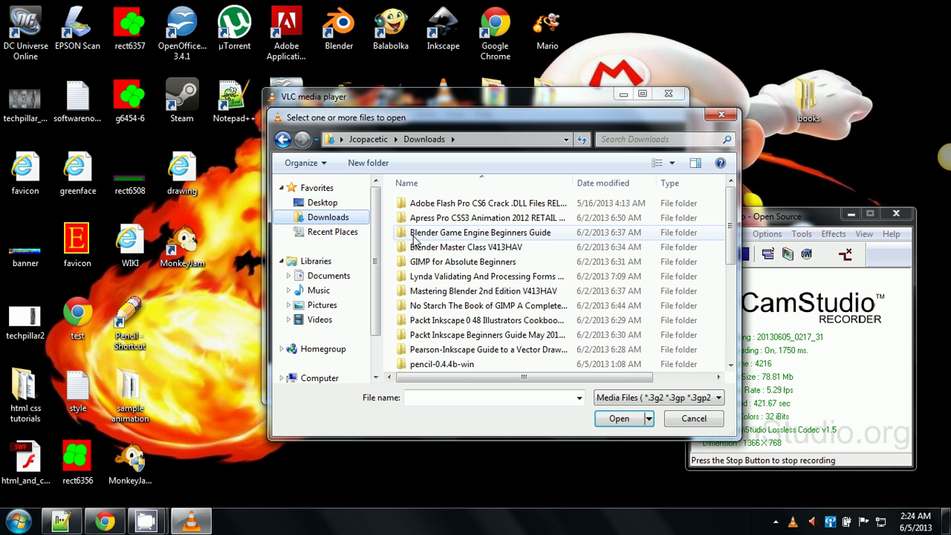
pyautogui.scroll(-1, 468, 304)
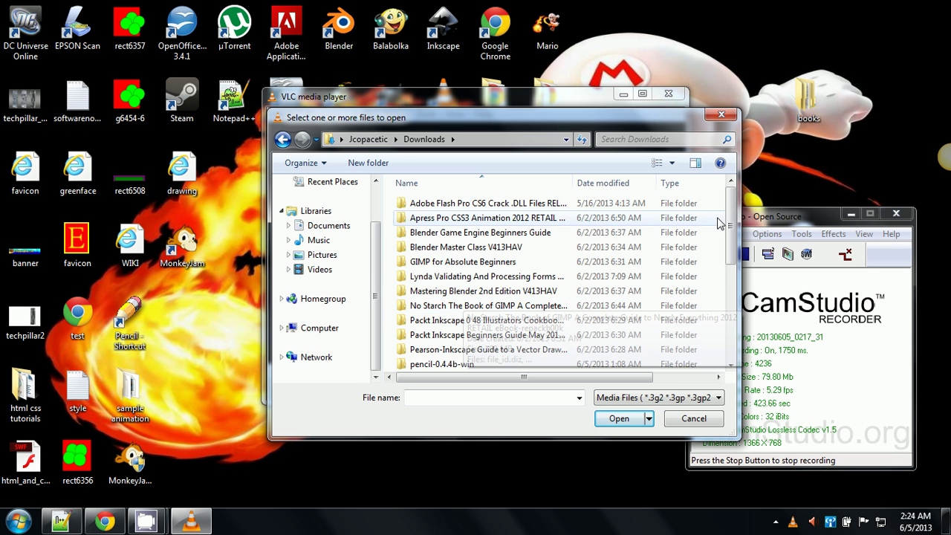
pyautogui.scroll(-4, 719, 223)
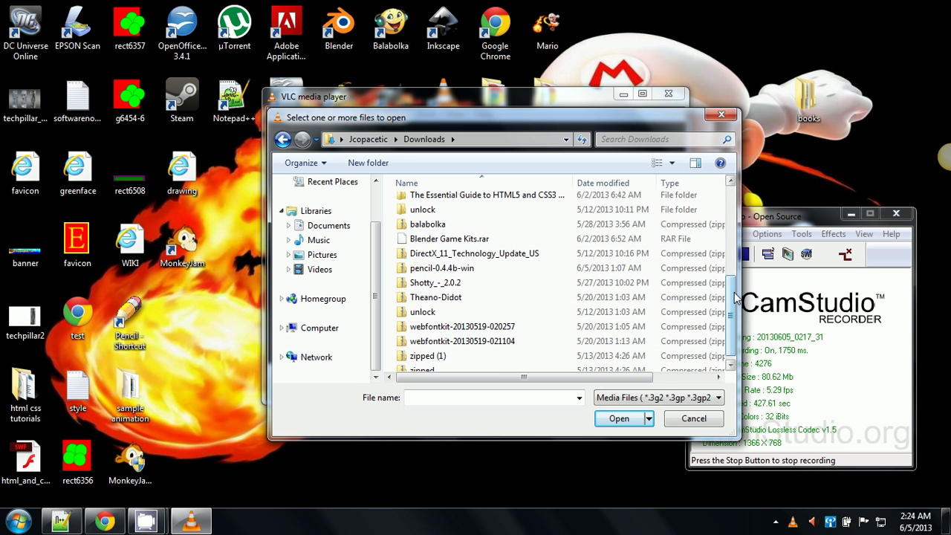
pyautogui.moveTo(736, 297); pyautogui.dragTo(708, 212)
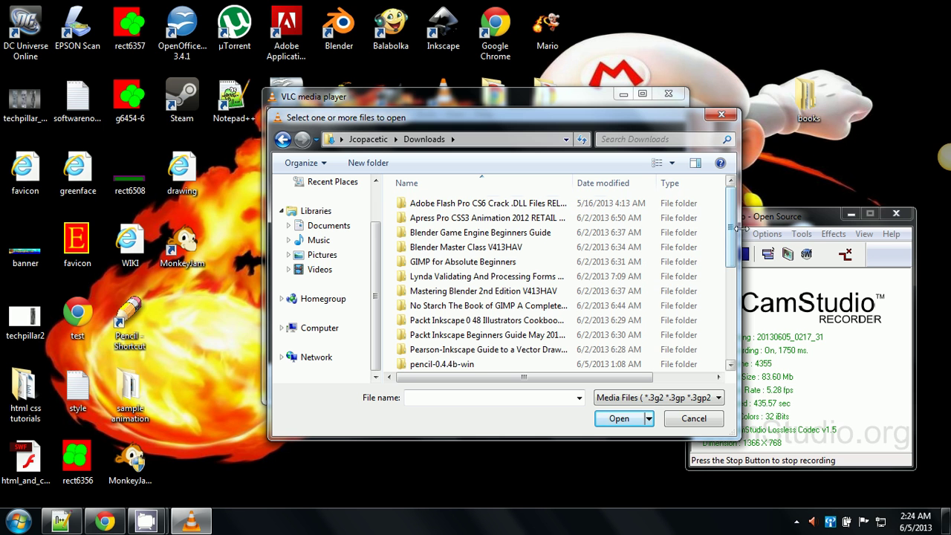
# Open Music > Sample Music and play the Kalimba track.
pyautogui.click(321, 256)
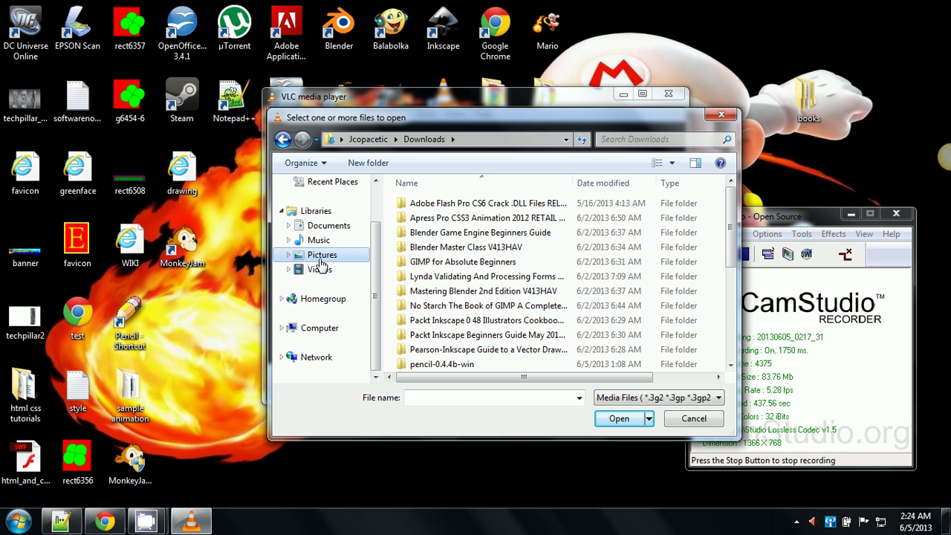
pyautogui.click(313, 243)
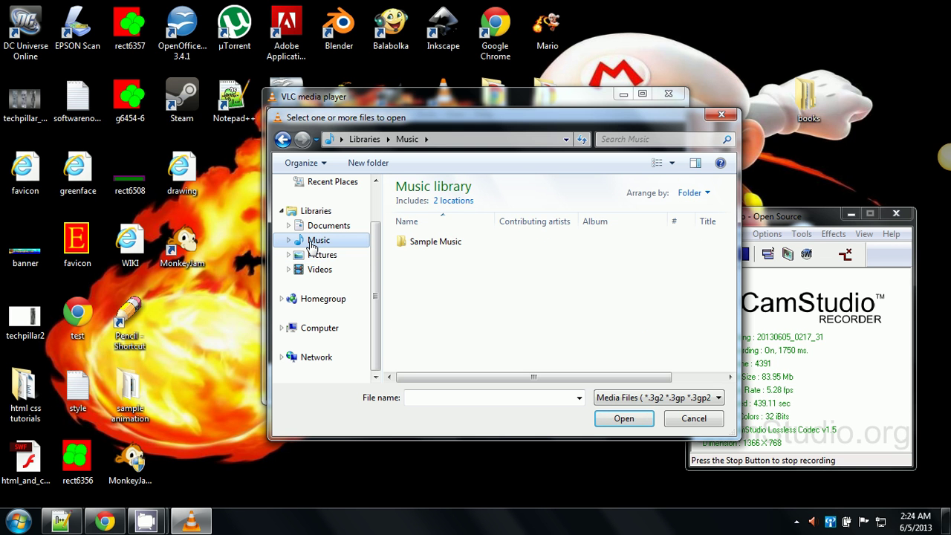
pyautogui.click(447, 243)
pyautogui.doubleClick(447, 243)
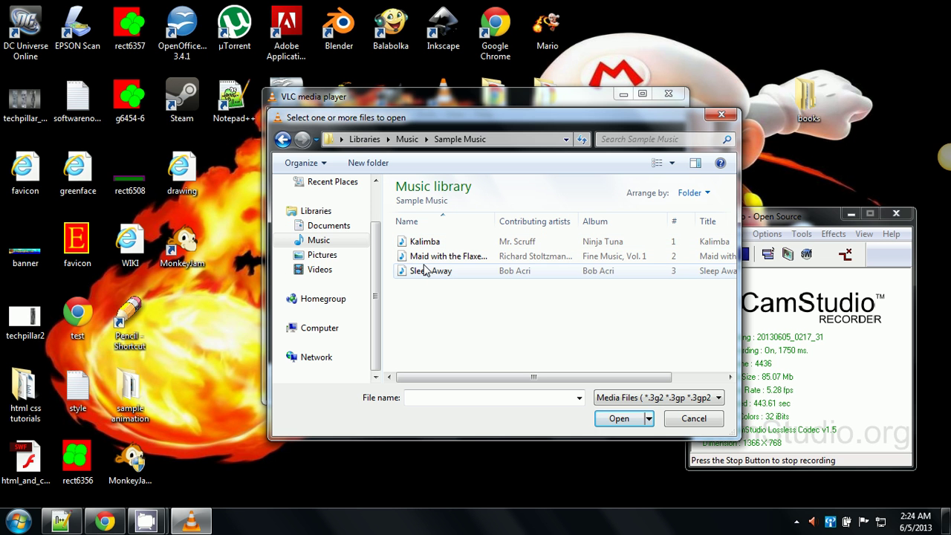
pyautogui.doubleClick(420, 243)
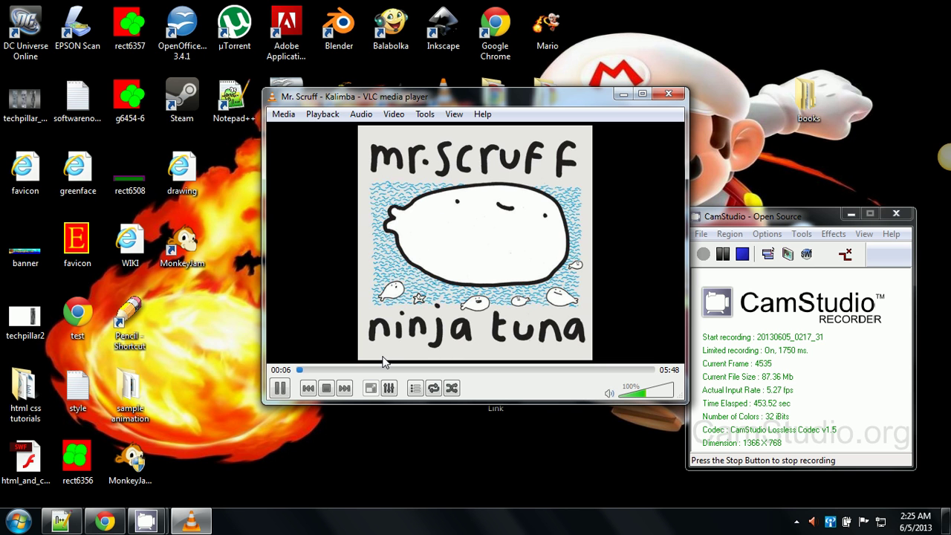
# Pause Kalimba and open the whole Sample Music folder for playback.
pyautogui.click(280, 389)
pyautogui.click(285, 115)
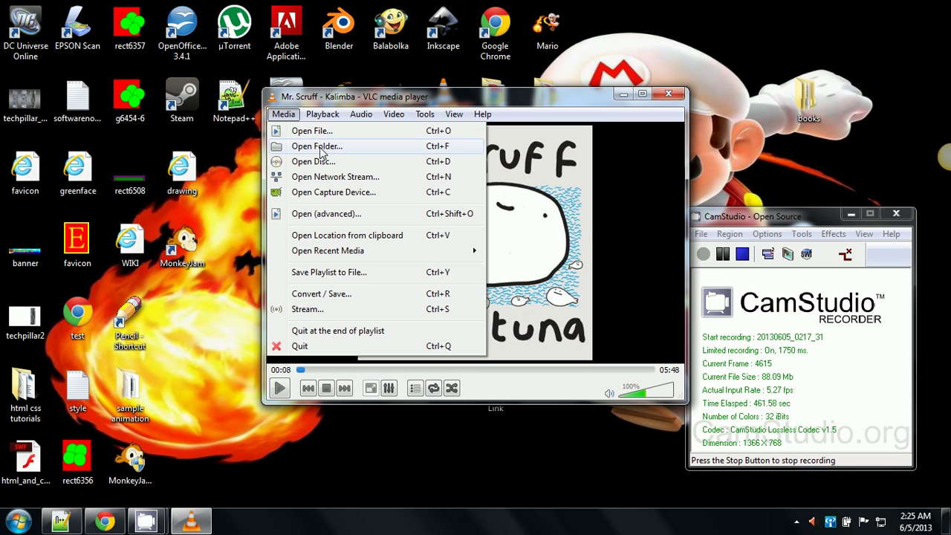
pyautogui.click(320, 148)
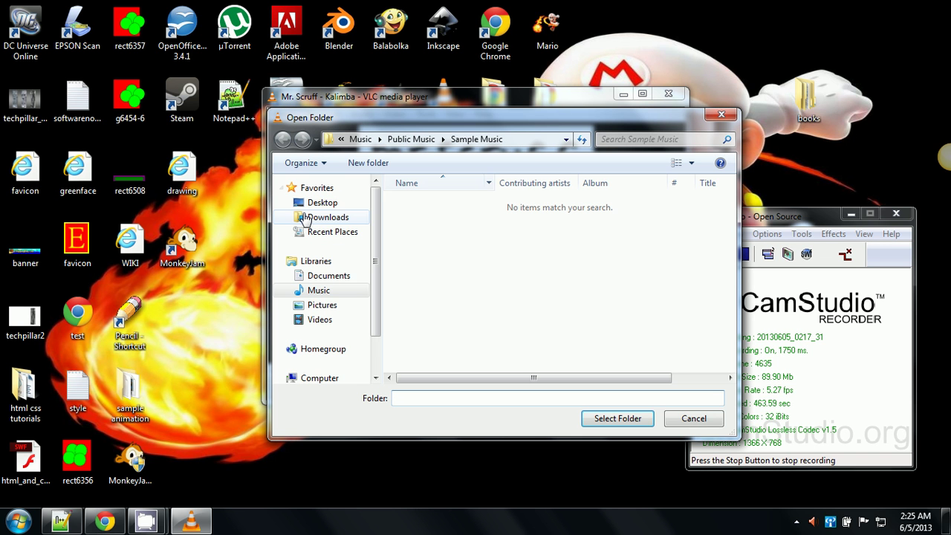
pyautogui.click(320, 292)
pyautogui.click(436, 203)
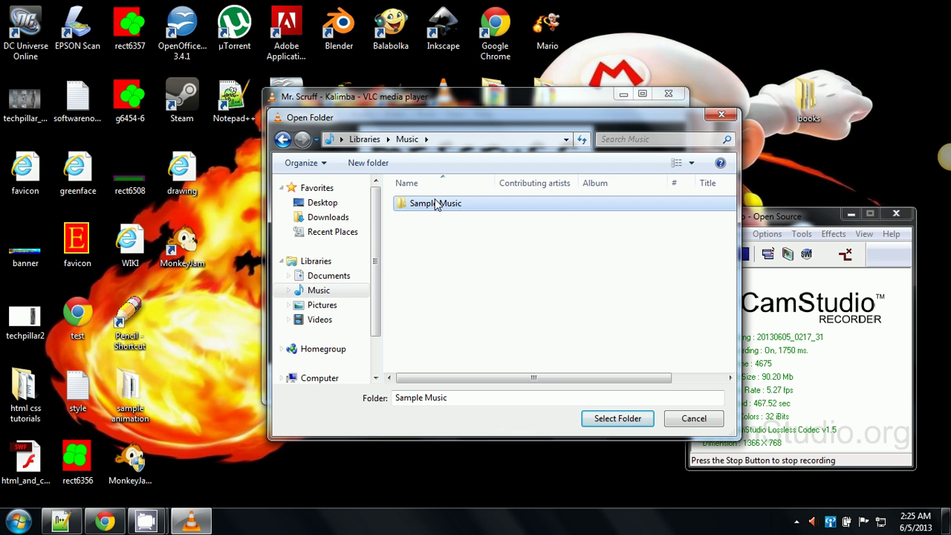
pyautogui.doubleClick(436, 204)
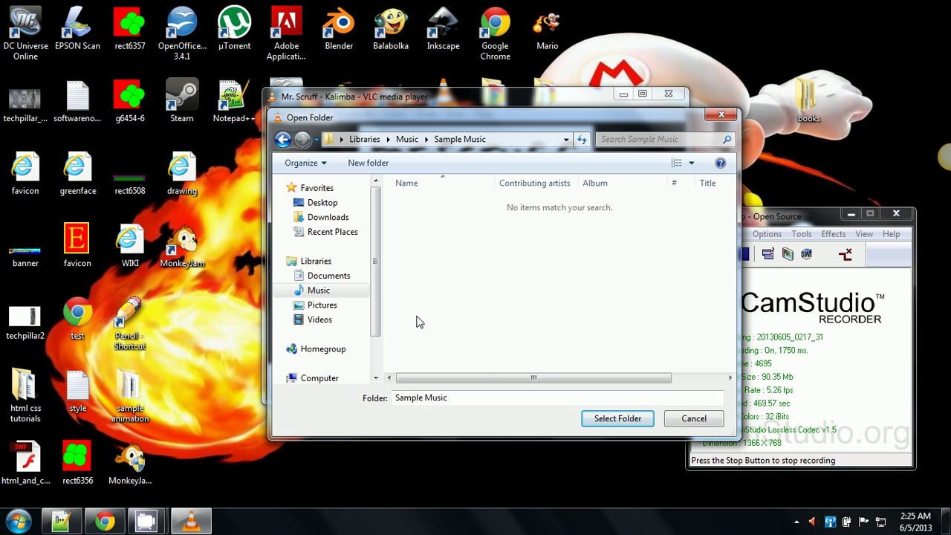
pyautogui.click(313, 291)
pyautogui.click(407, 204)
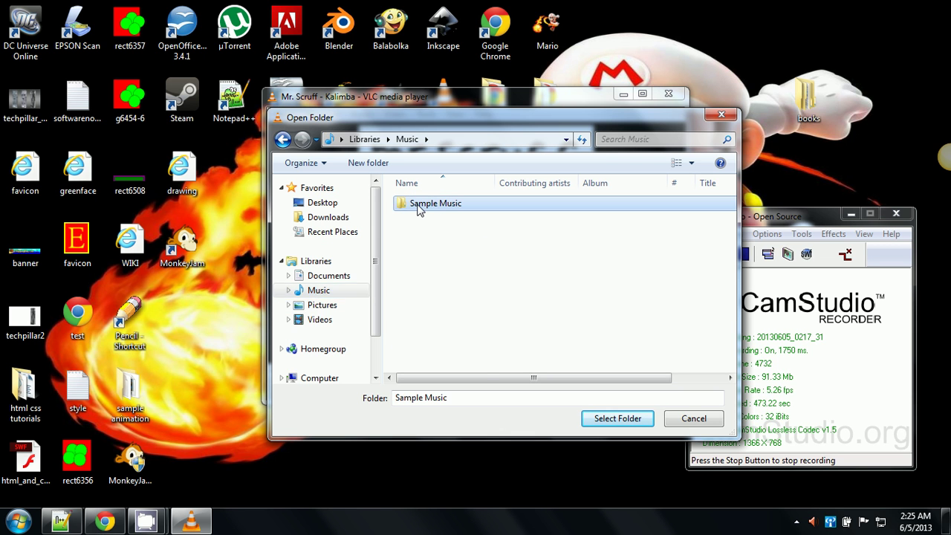
pyautogui.click(605, 417)
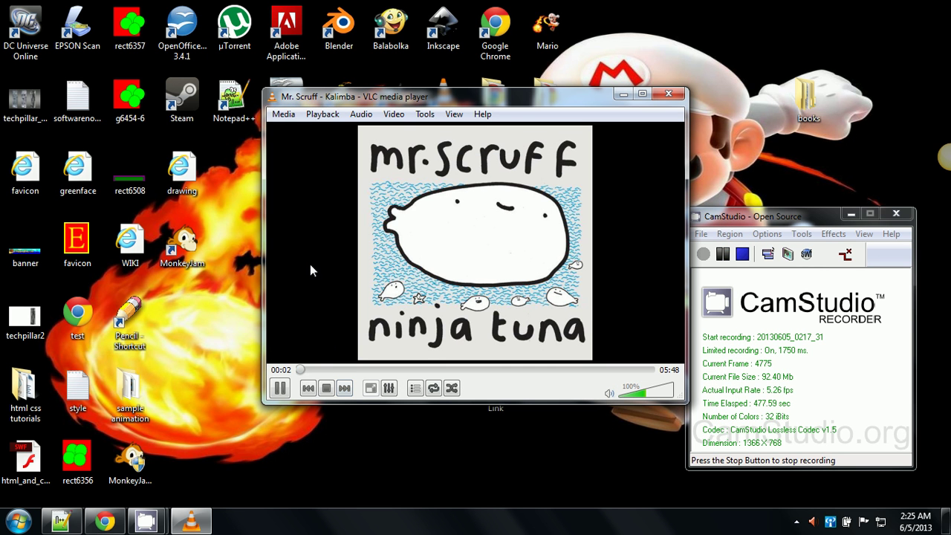
# Skip ahead five tracks to Bob Acri's Sleep Away and pause it.
pyautogui.click(280, 388)
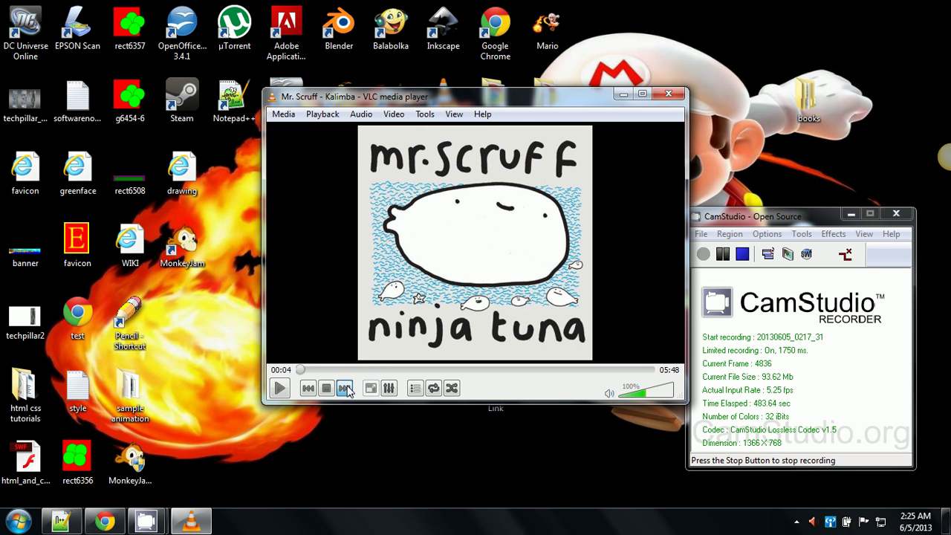
pyautogui.click(344, 388)
pyautogui.click(345, 388)
pyautogui.click(345, 388)
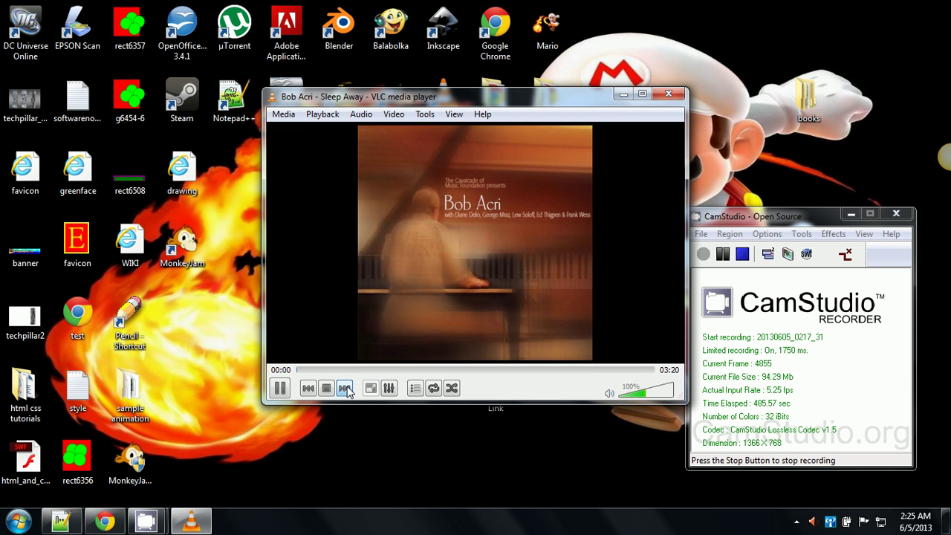
pyautogui.click(344, 388)
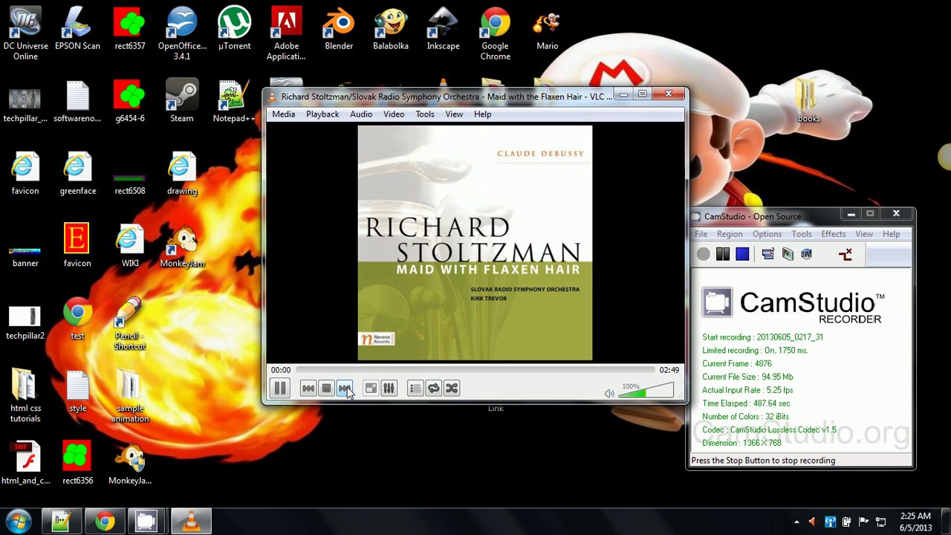
pyautogui.click(344, 388)
pyautogui.click(280, 389)
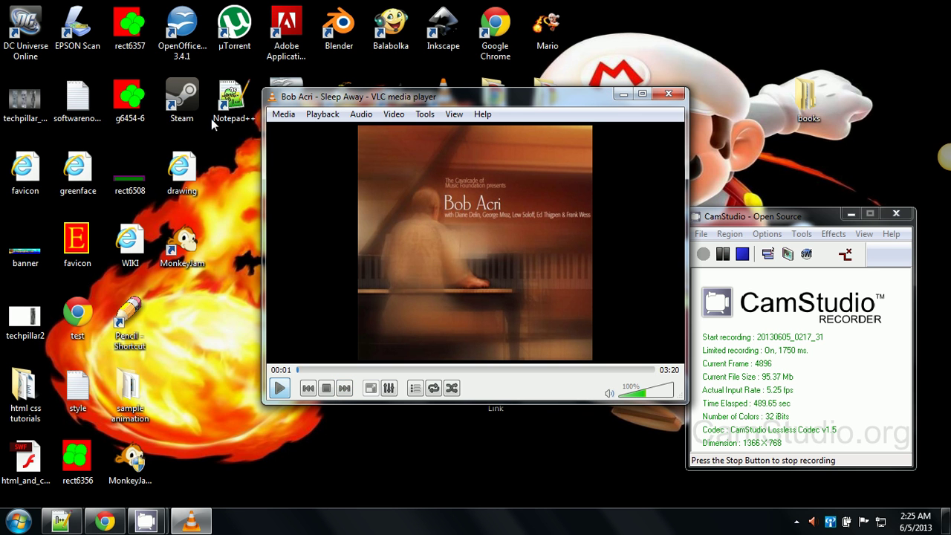
pyautogui.click(283, 113)
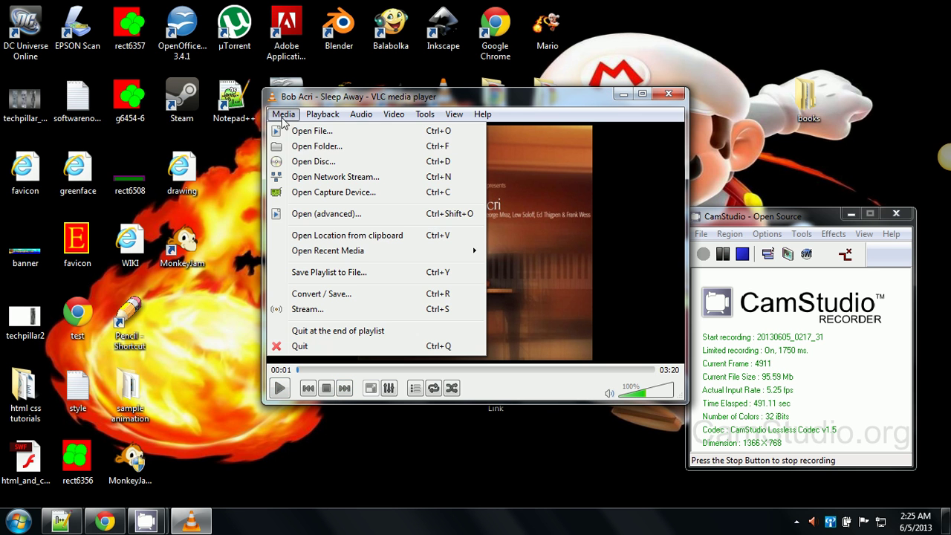
# Try to play a typed YouTube channel URL as a network stream, then dismiss the error.
pyautogui.click(310, 183)
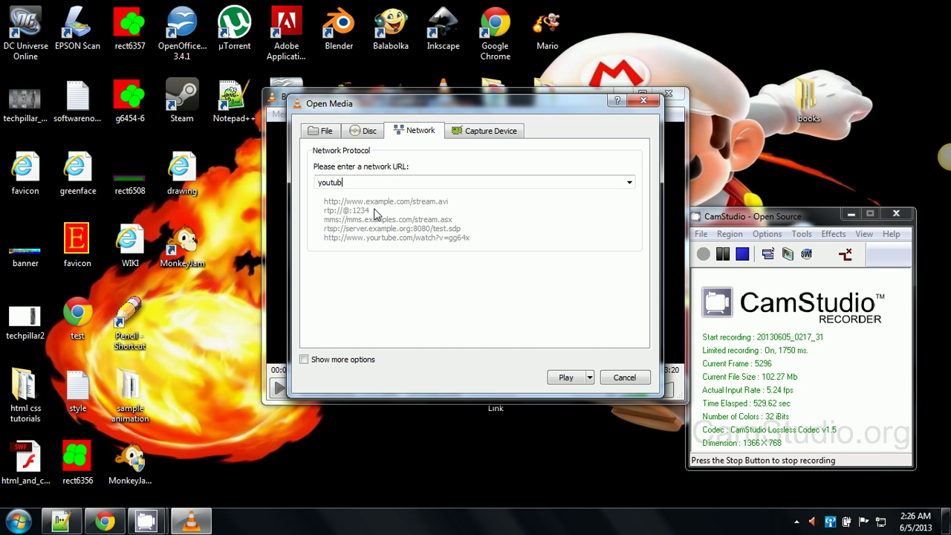
pyautogui.write('e.com/grubbles444')
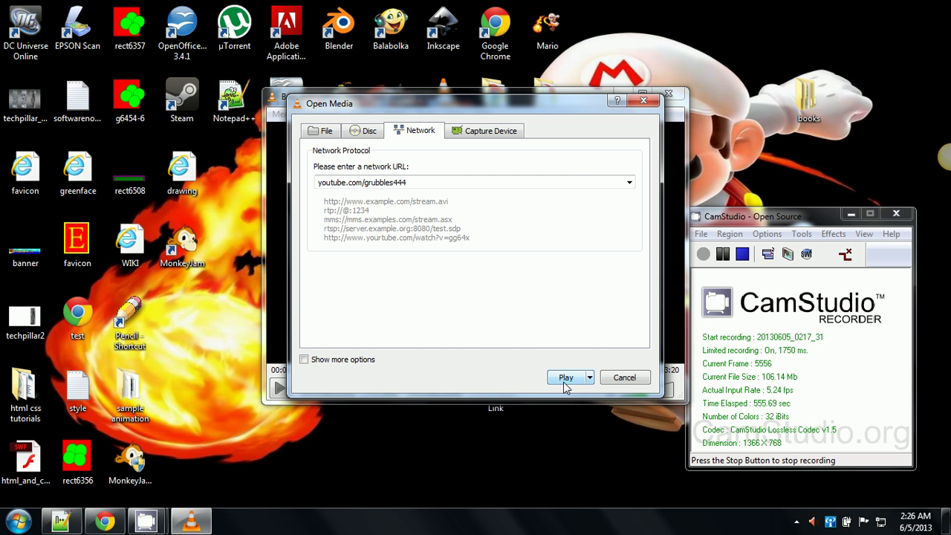
pyautogui.click(590, 380)
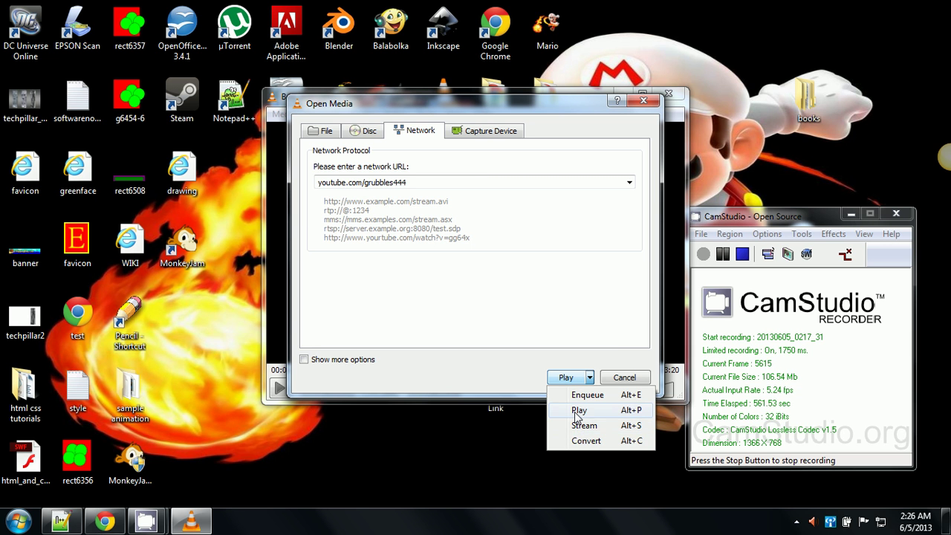
pyautogui.click(574, 411)
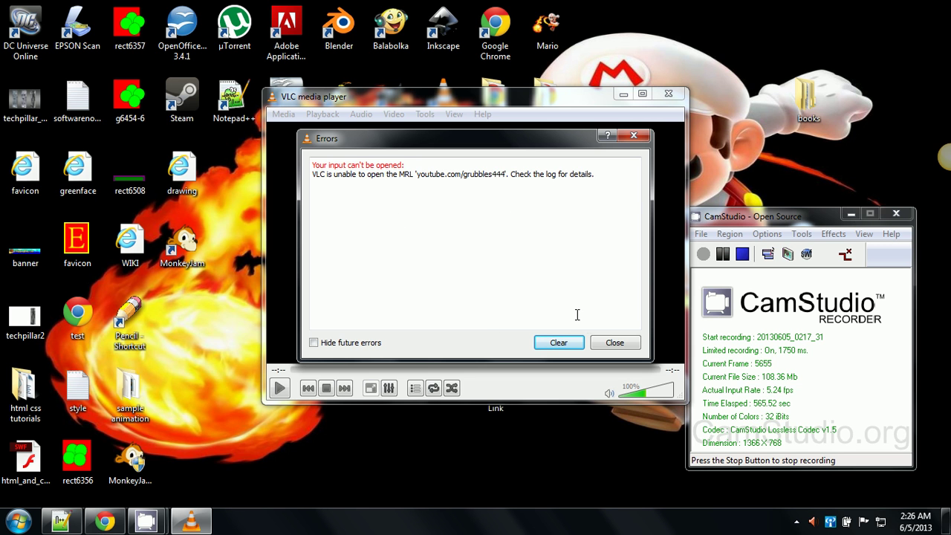
pyautogui.click(609, 344)
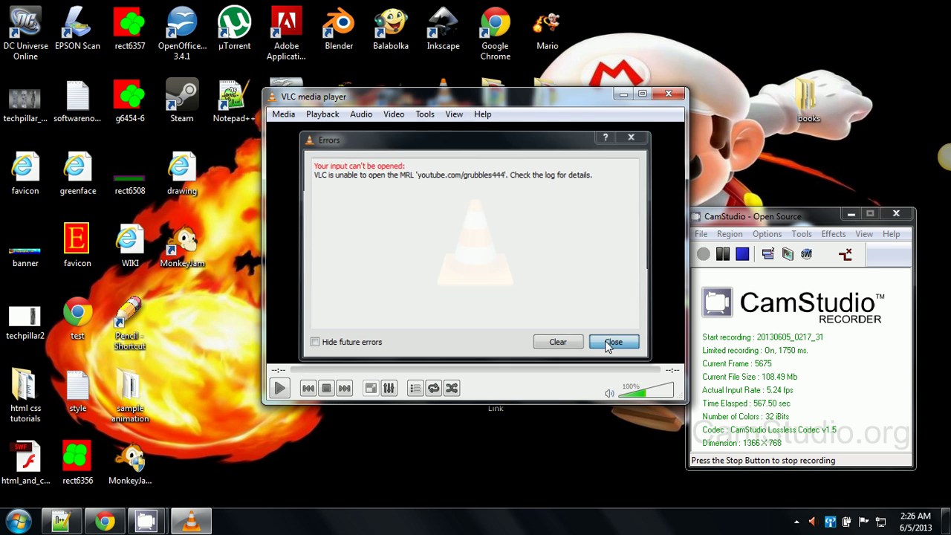
# Select the full address of the ep1demo1 YouTube video in Chrome, then minimize Chrome.
pyautogui.click(104, 522)
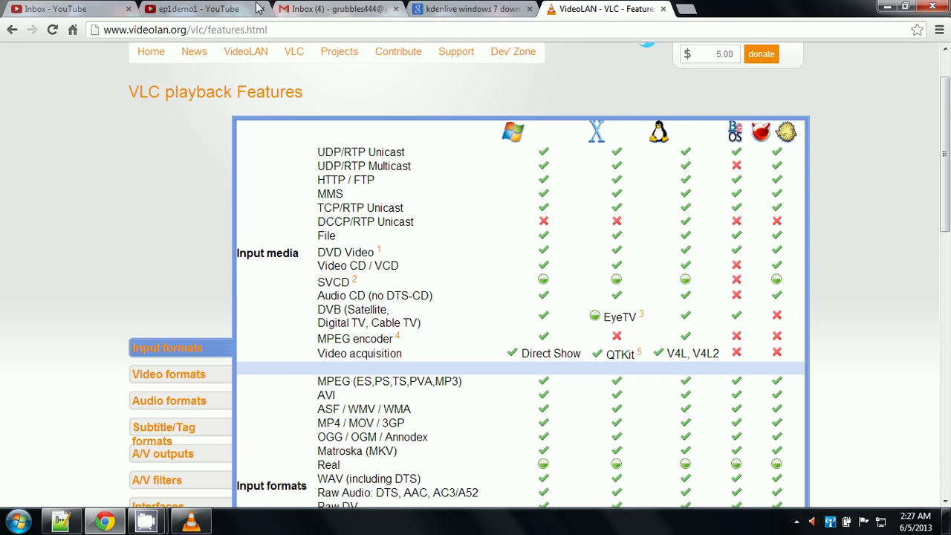
pyautogui.click(216, 8)
pyautogui.doubleClick(314, 33)
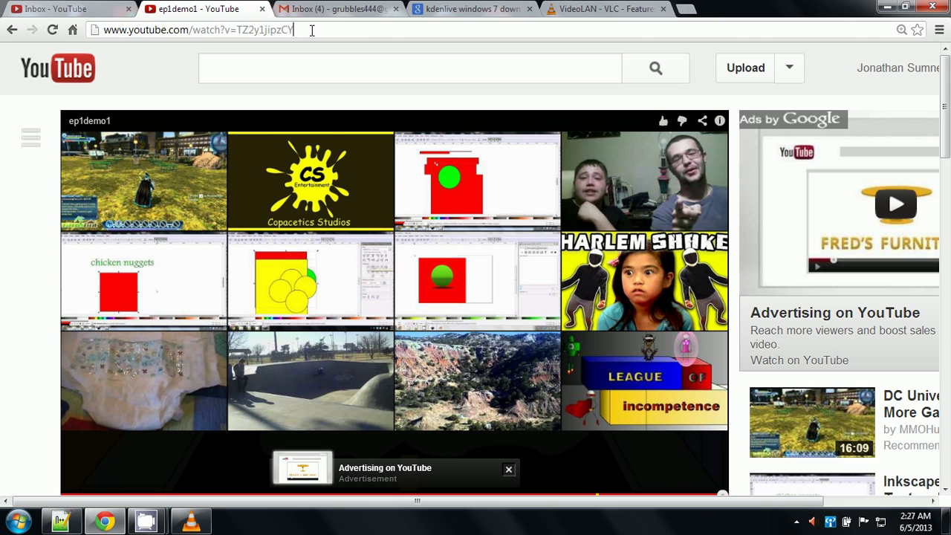
pyautogui.tripleClick(312, 30)
pyautogui.hotkey('ctrl', 'c')
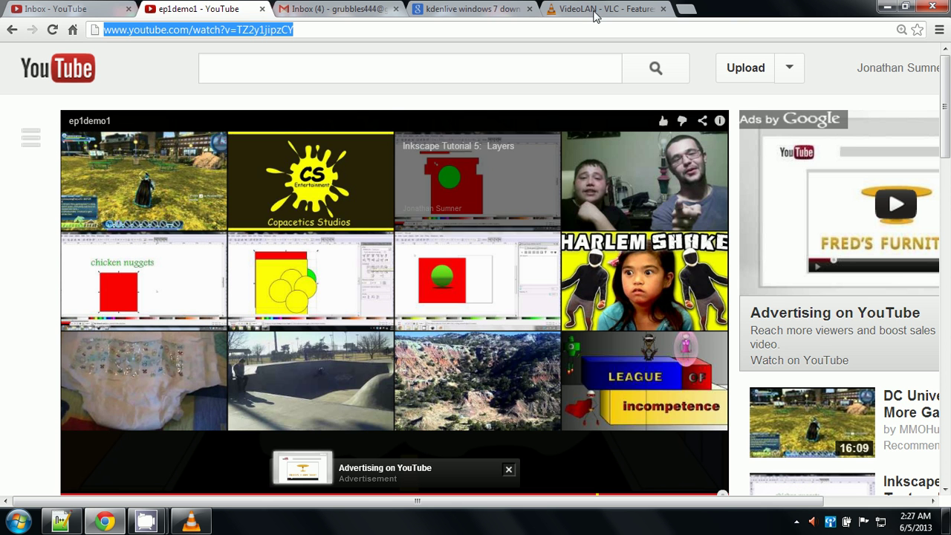
pyautogui.click(886, 7)
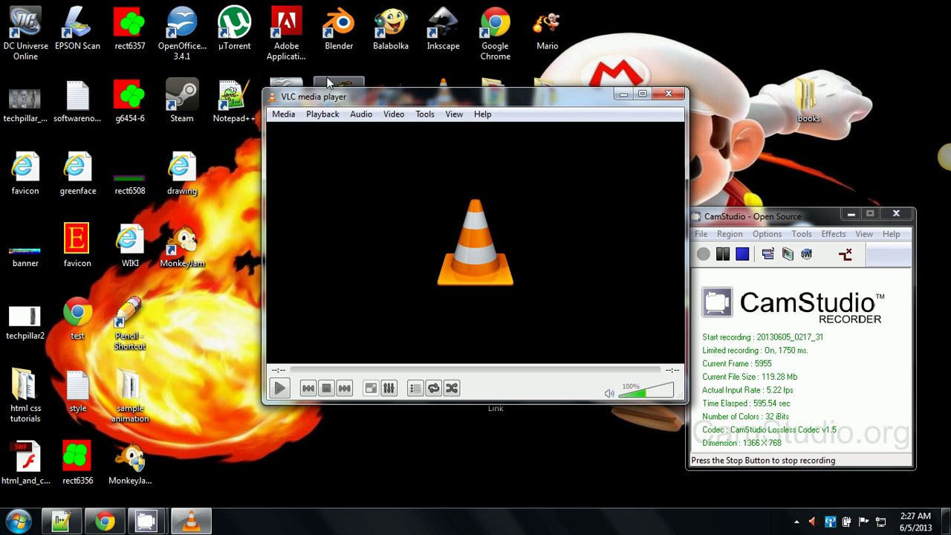
# Stream the ep1demo1 YouTube video by pasting its URL as a network stream.
pyautogui.click(283, 117)
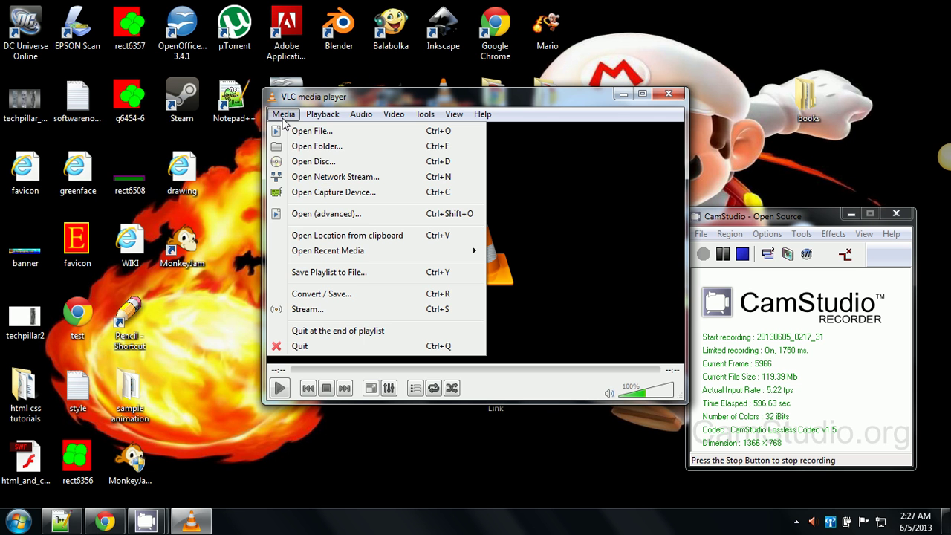
pyautogui.click(291, 178)
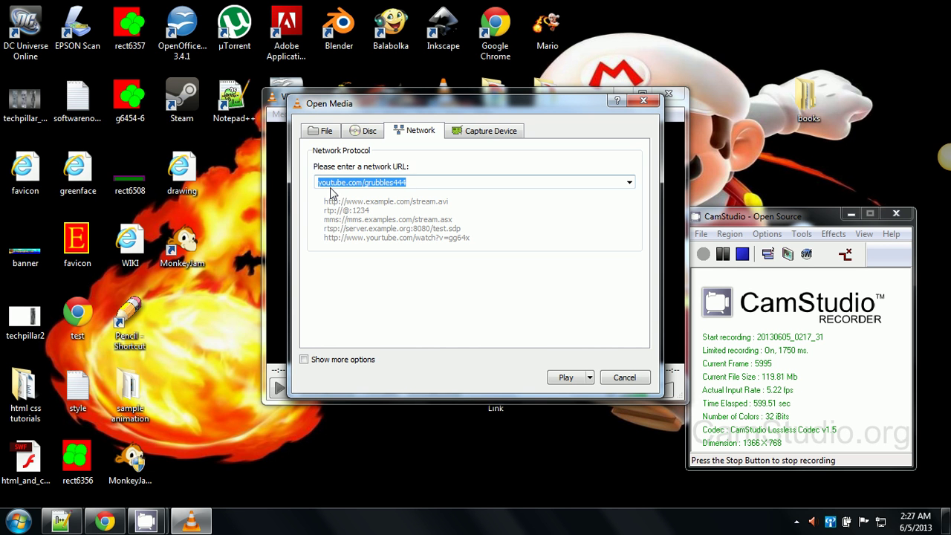
pyautogui.hotkey('ctrl', 'v')
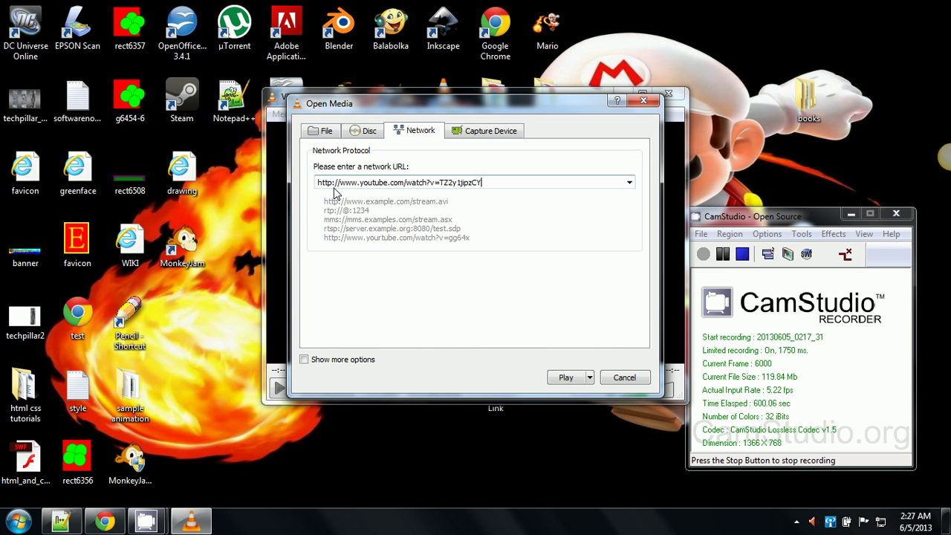
pyautogui.click(565, 377)
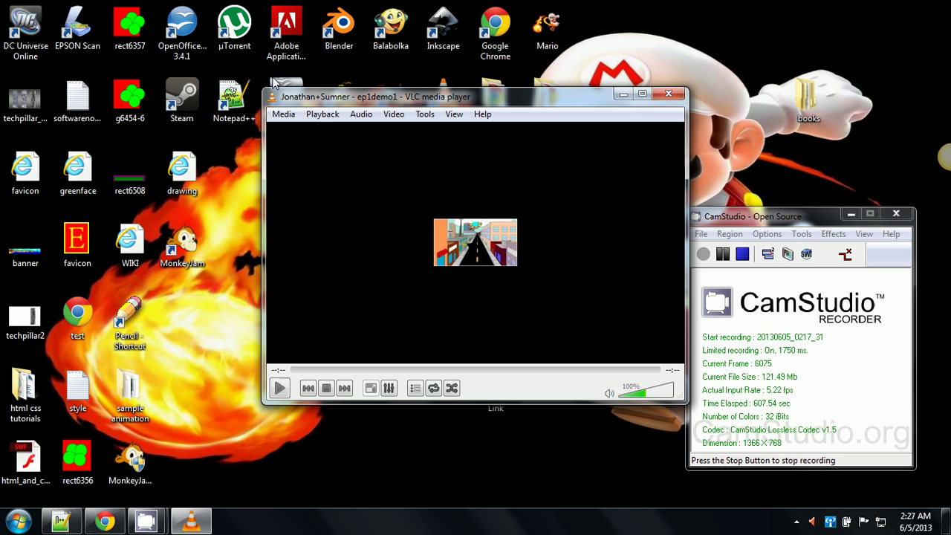
# Move the VLC window to the top-left corner of the screen.
pyautogui.click(323, 114)
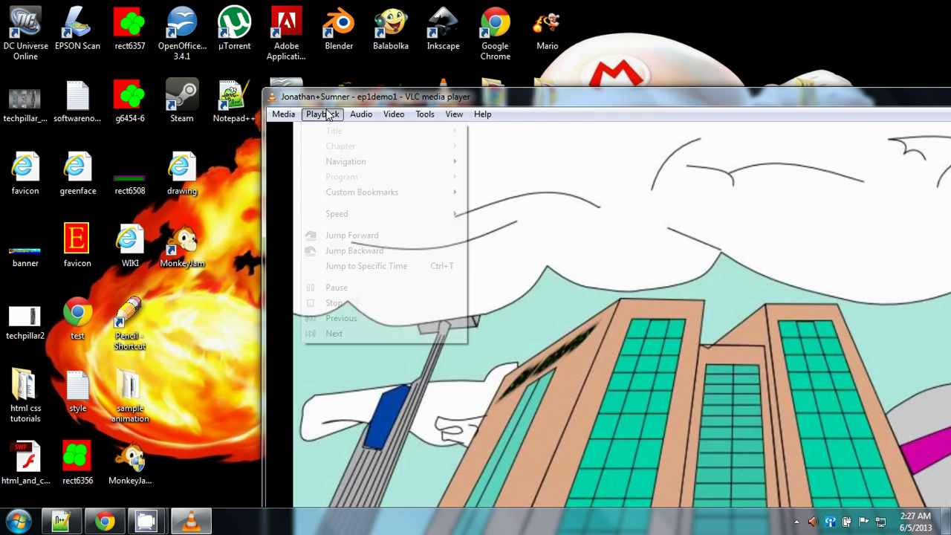
pyautogui.click(523, 107)
pyautogui.moveTo(522, 106); pyautogui.dragTo(330, 22)
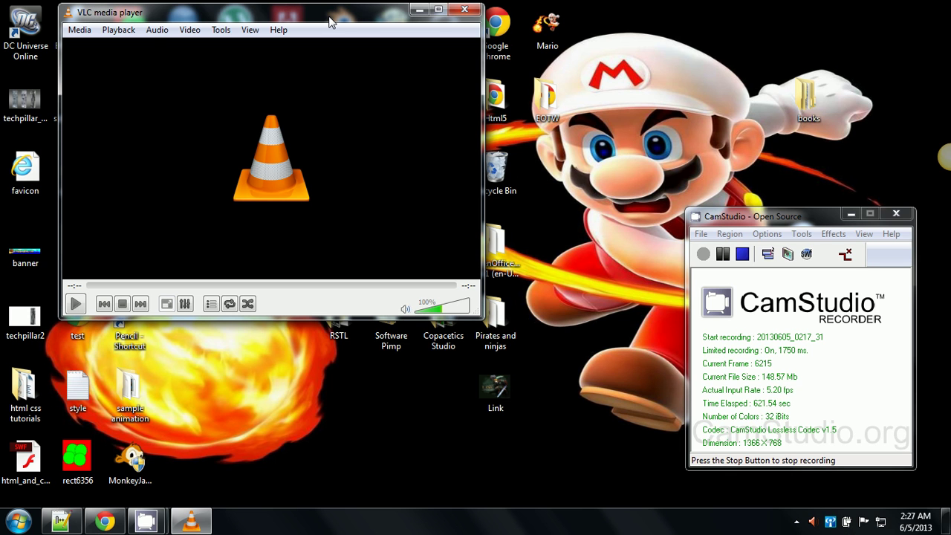
pyautogui.click(79, 30)
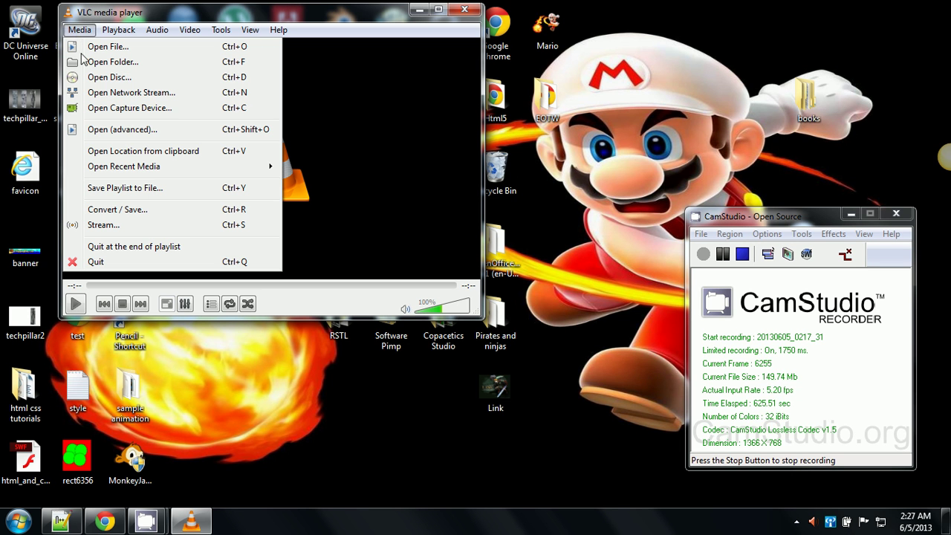
pyautogui.click(109, 108)
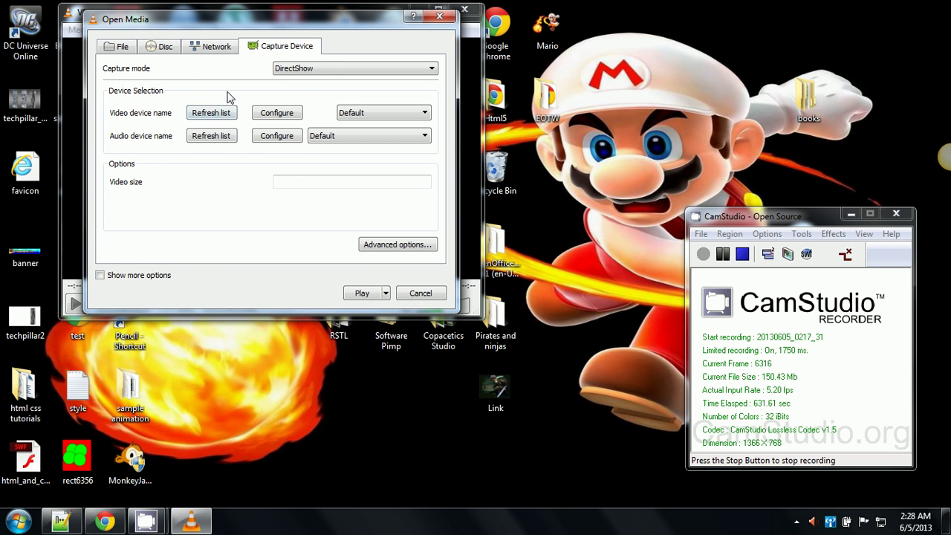
pyautogui.click(396, 73)
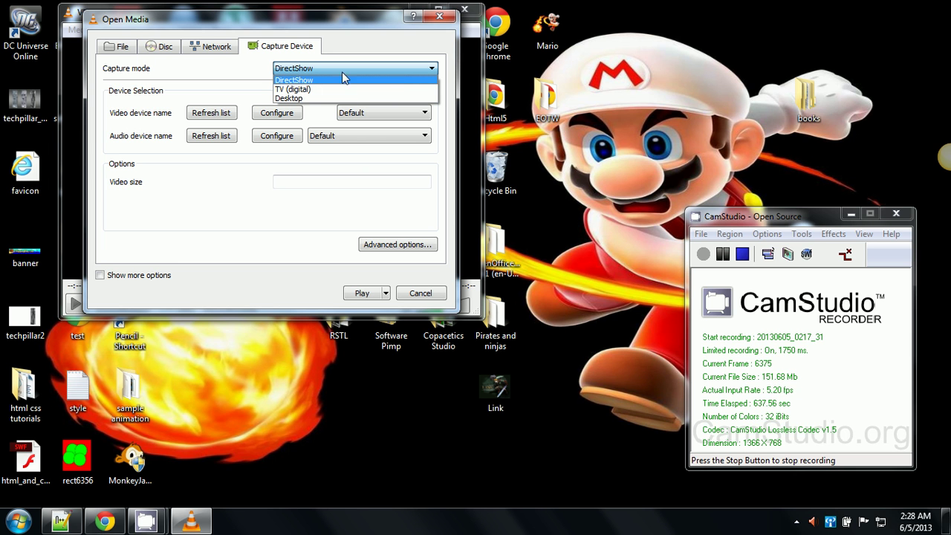
pyautogui.click(288, 89)
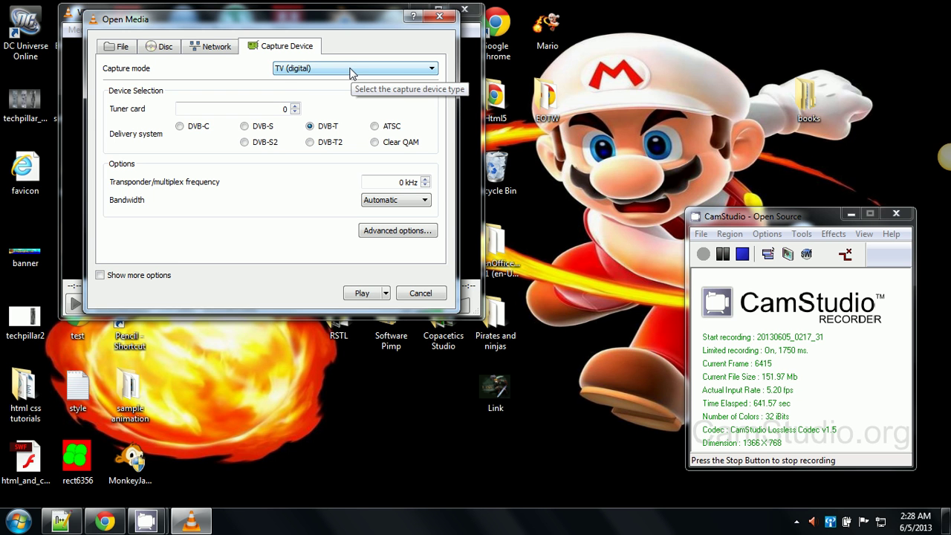
pyautogui.click(401, 69)
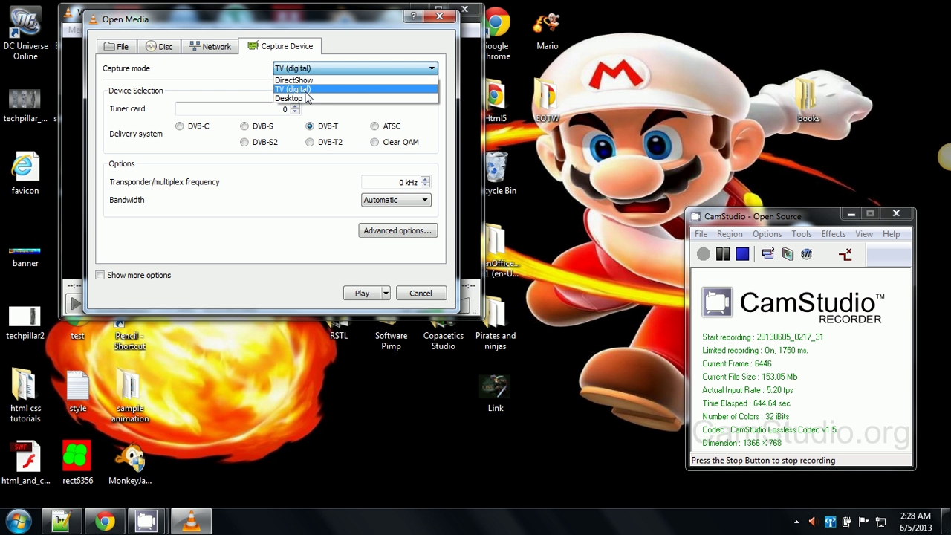
pyautogui.click(219, 73)
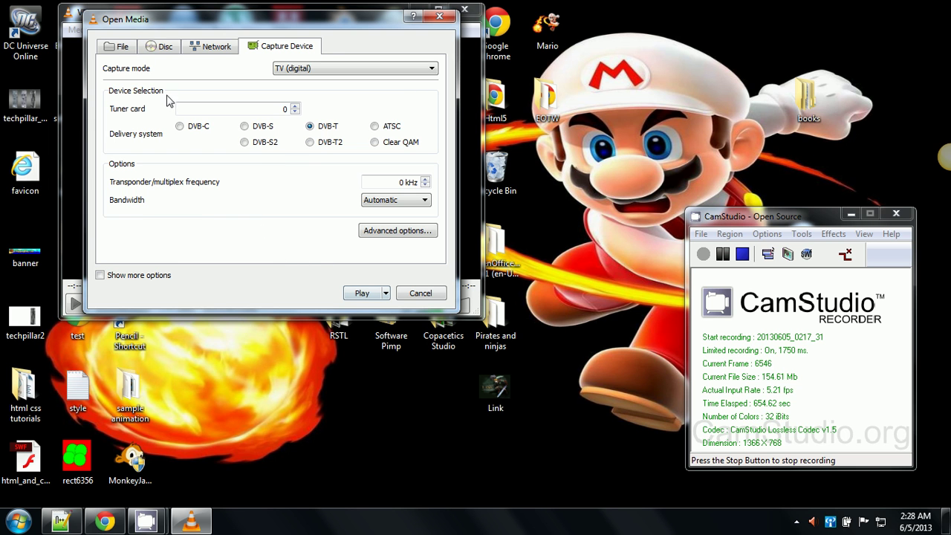
pyautogui.click(161, 46)
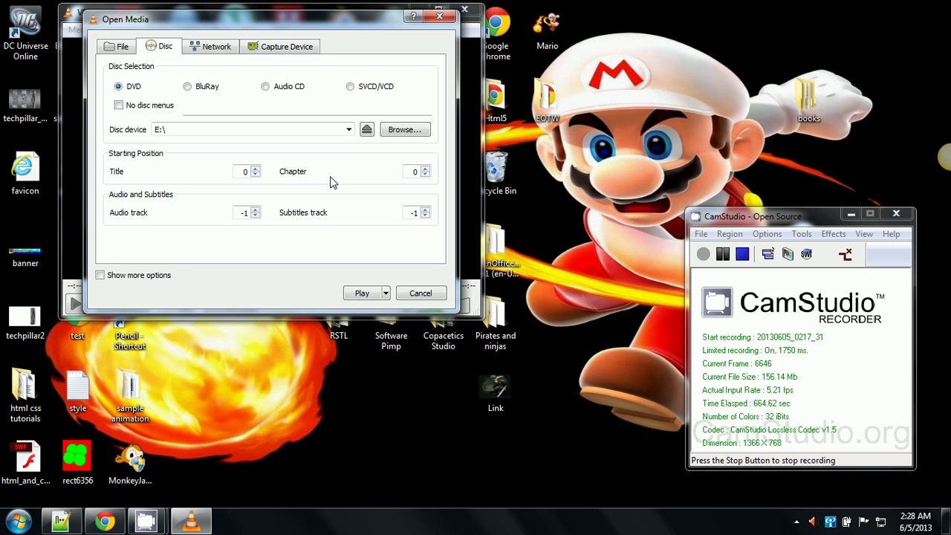
pyautogui.click(407, 291)
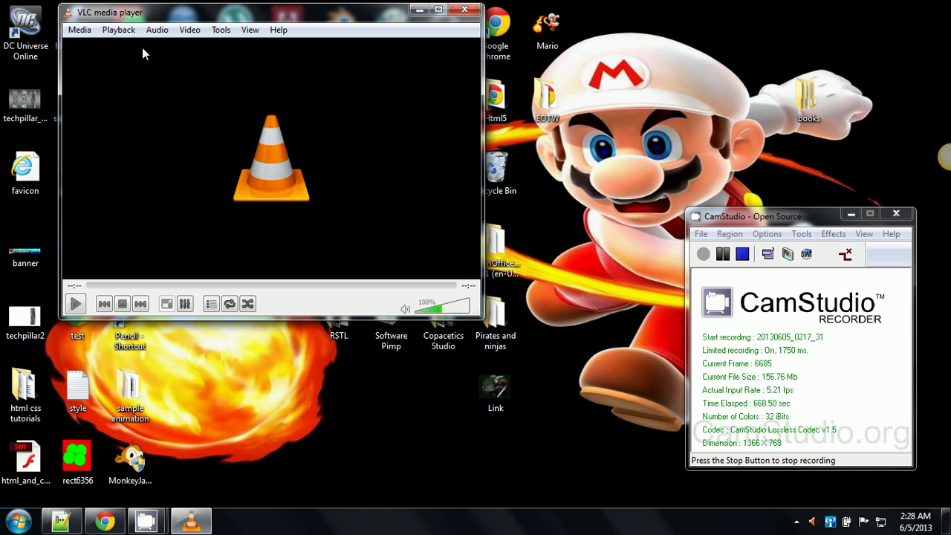
# Open the Media > Open (advanced) dialog and close it without opening anything.
pyautogui.click(79, 30)
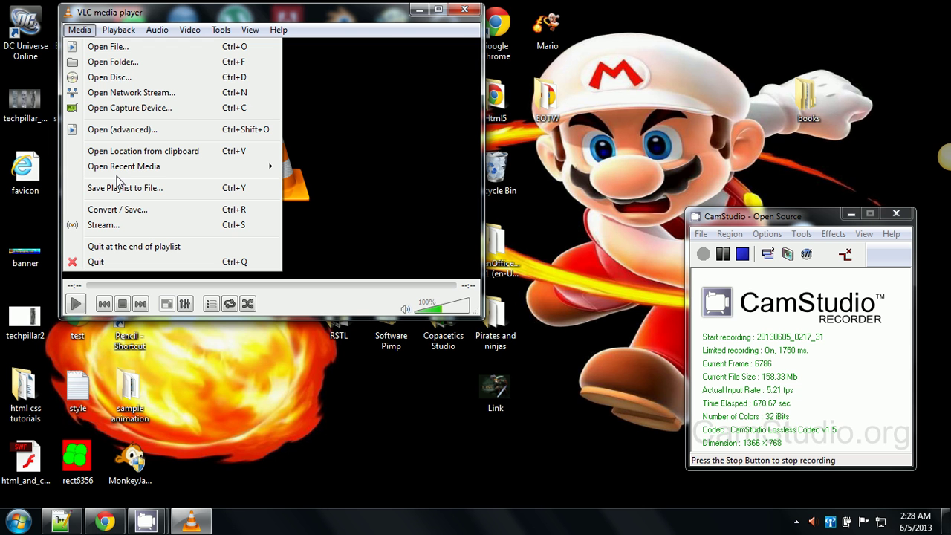
pyautogui.moveTo(123, 169)
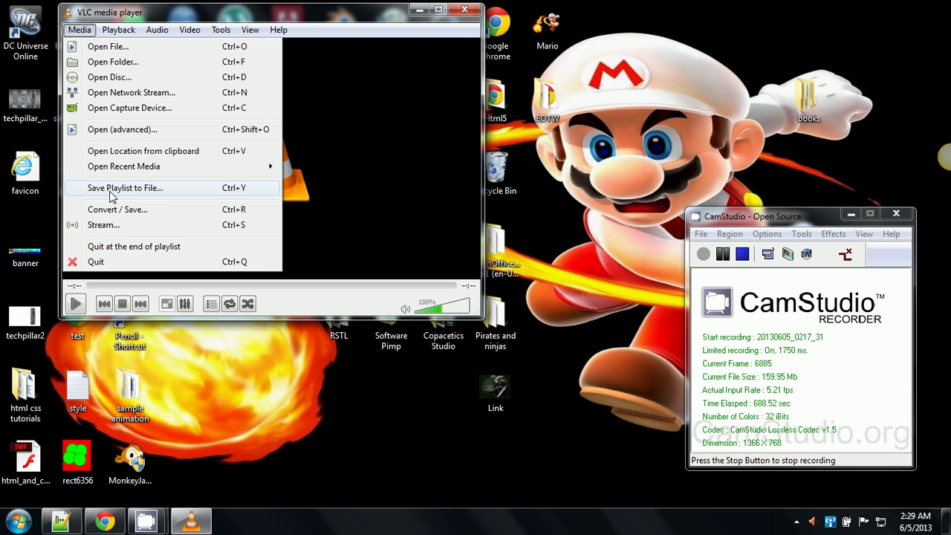
pyautogui.click(106, 131)
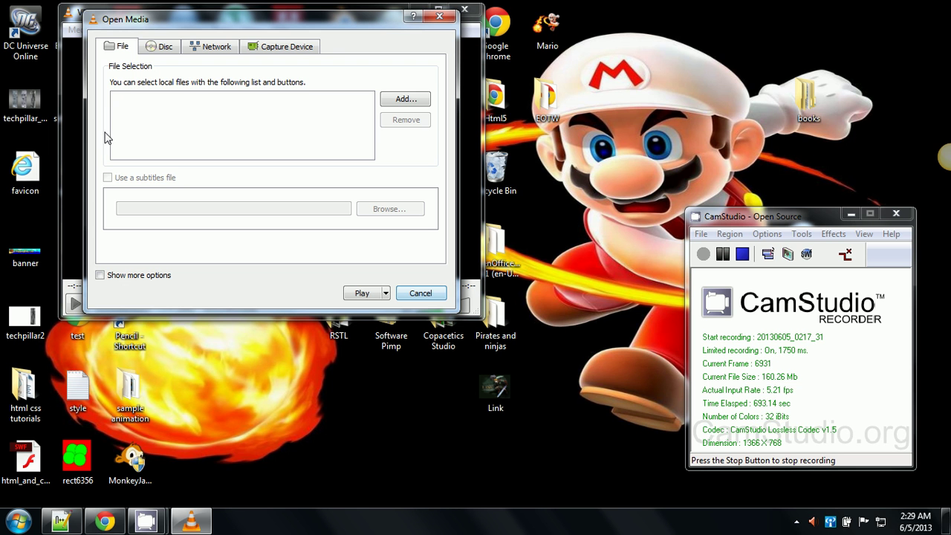
pyautogui.click(438, 18)
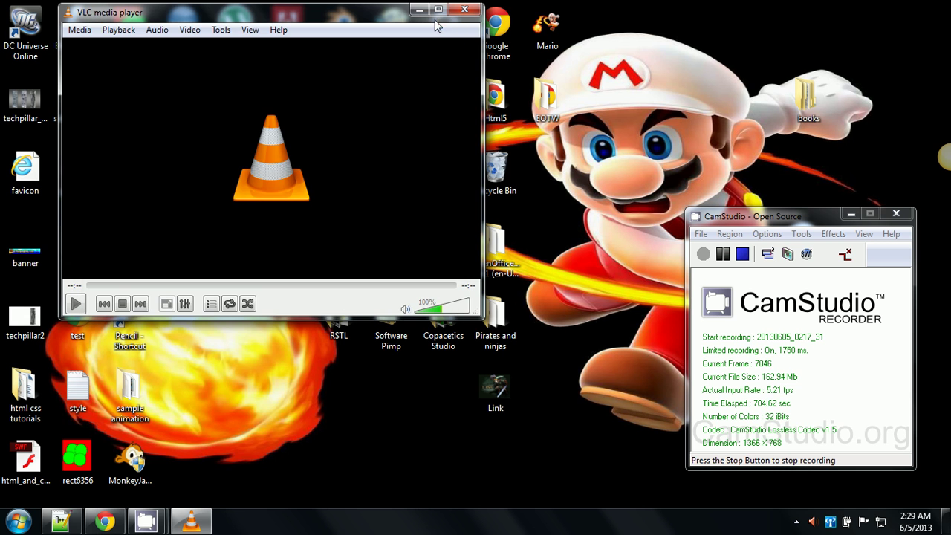
# Turn on Quit at the end of playlist and dismiss the software update popup.
pyautogui.click(79, 30)
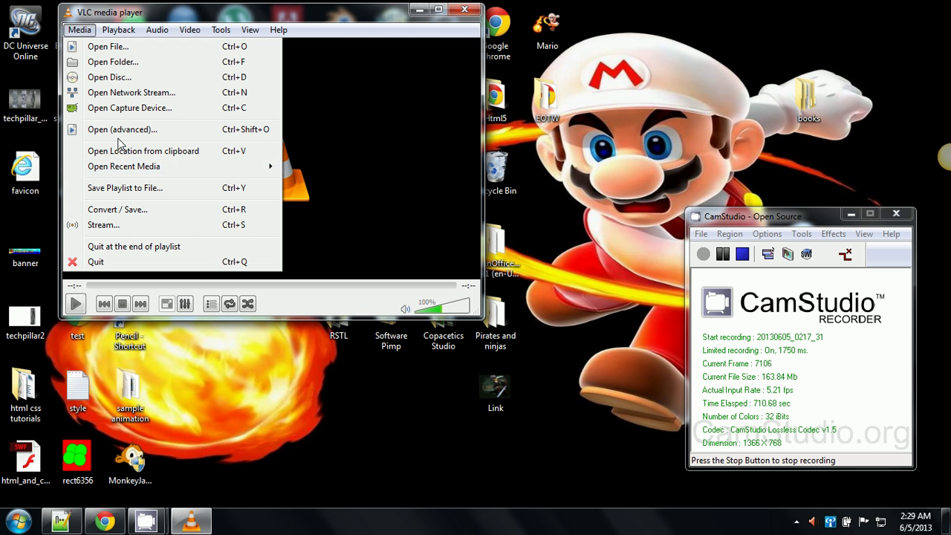
pyautogui.click(131, 251)
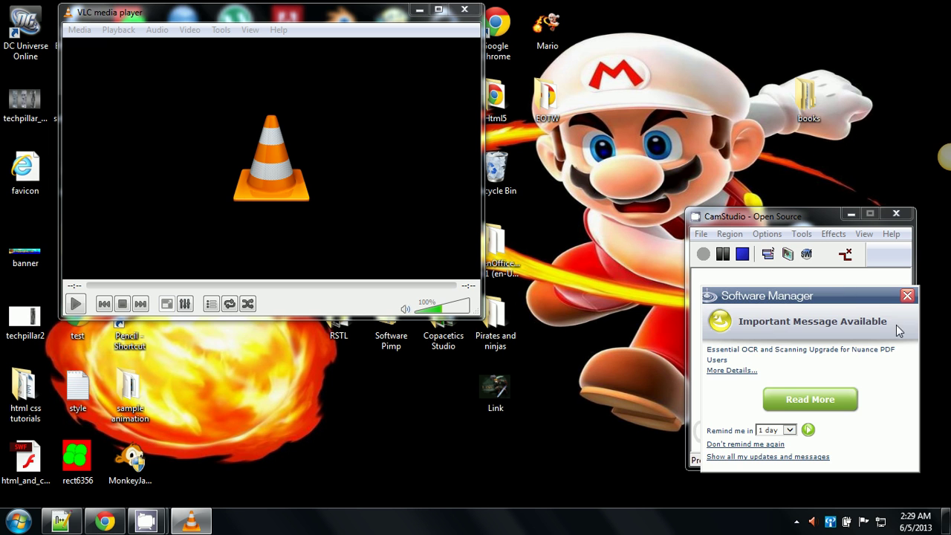
pyautogui.click(907, 294)
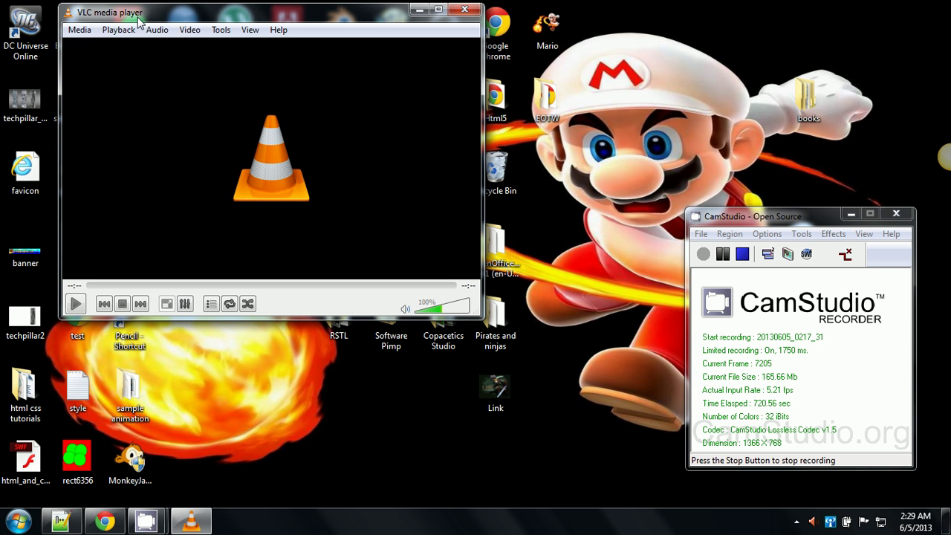
pyautogui.click(80, 31)
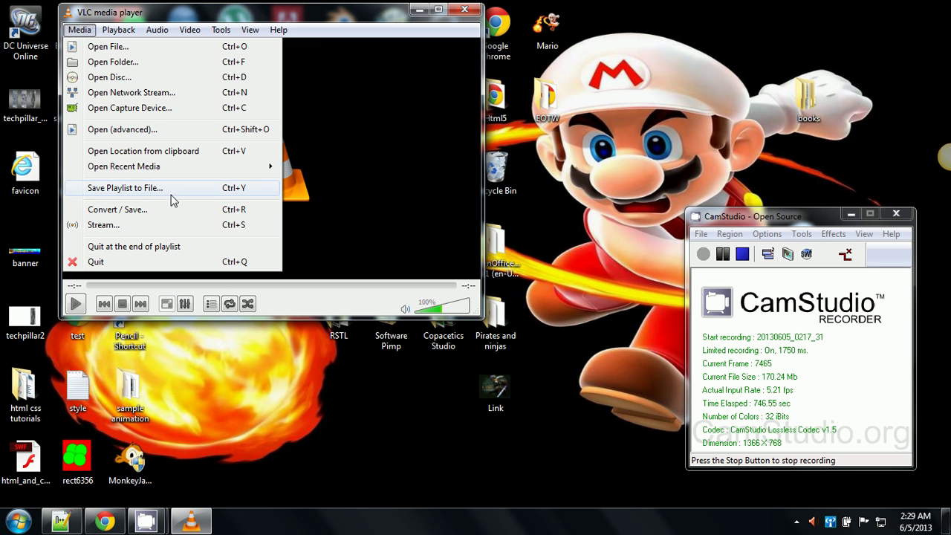
# Set up streaming from the network source last.fm, then close the Stream Output wizard unused.
pyautogui.click(136, 226)
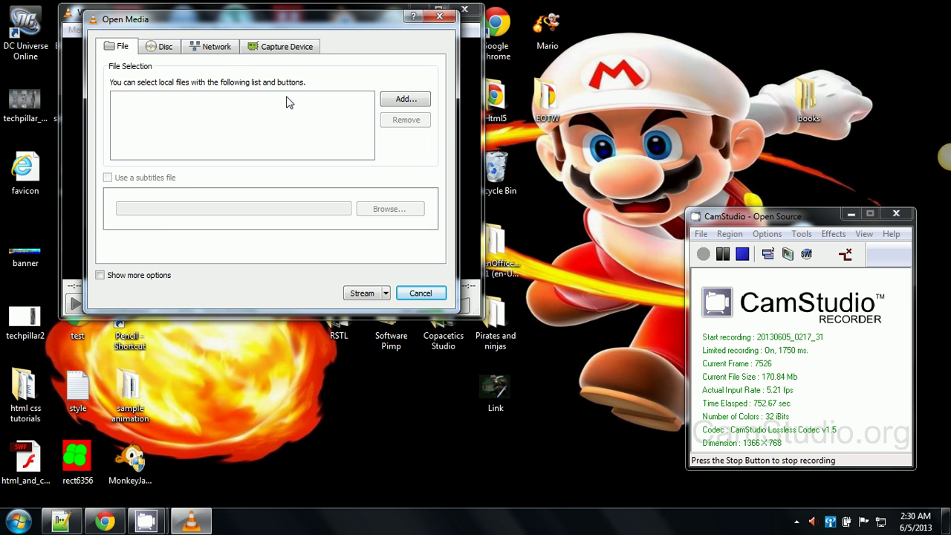
pyautogui.click(214, 46)
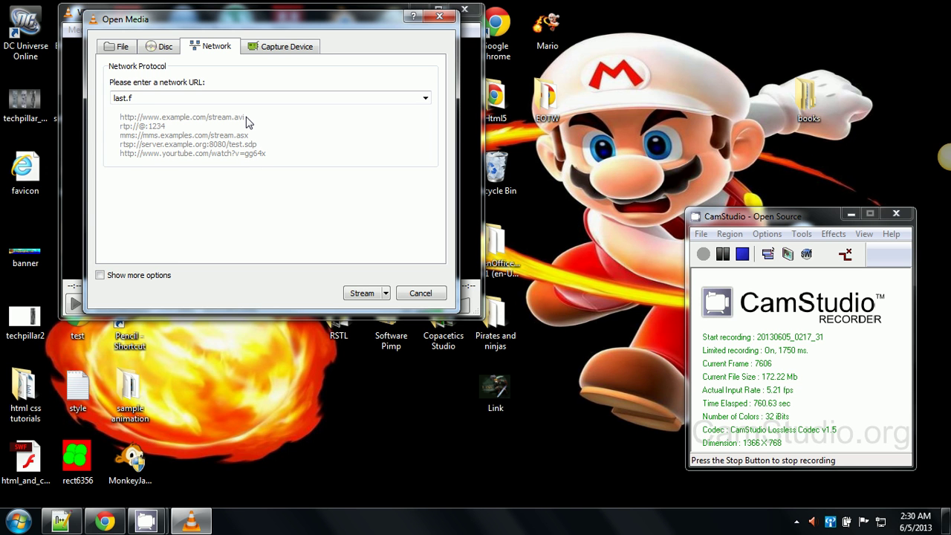
pyautogui.press('Return')
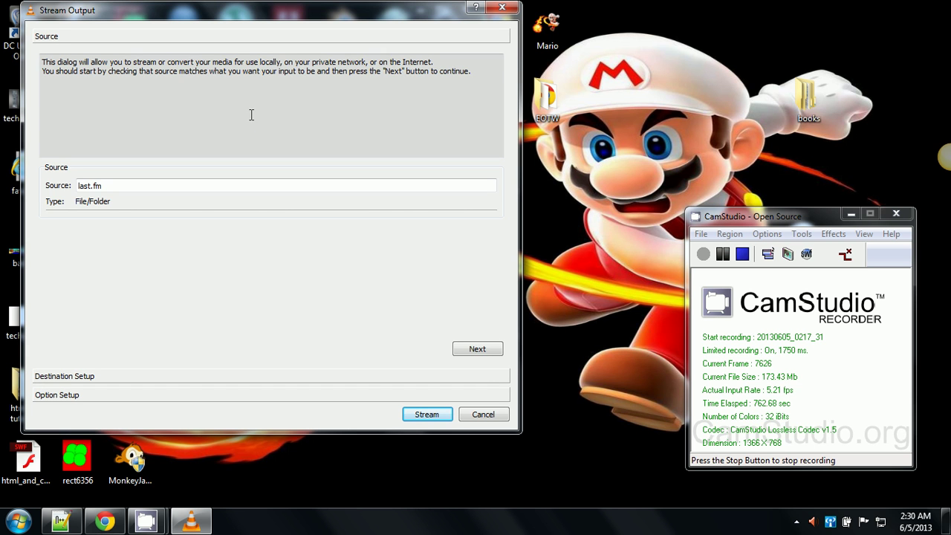
pyautogui.click(479, 350)
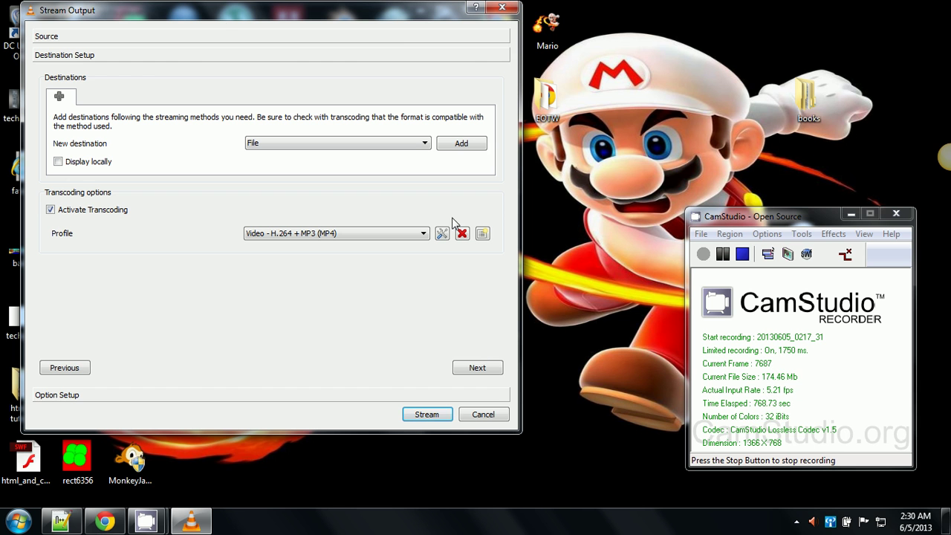
pyautogui.click(503, 8)
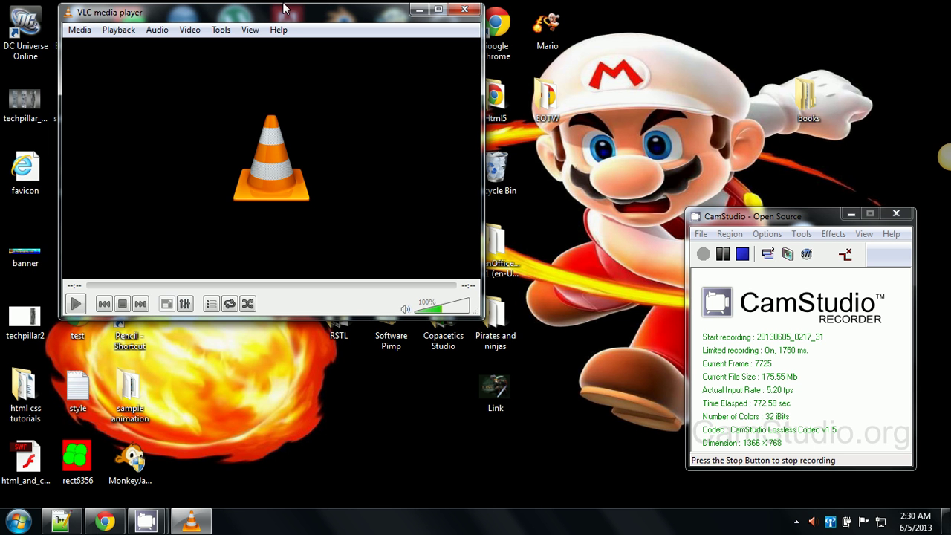
# Look through the Media, Video, Playback and Audio menus, returning to the Media menu.
pyautogui.click(79, 29)
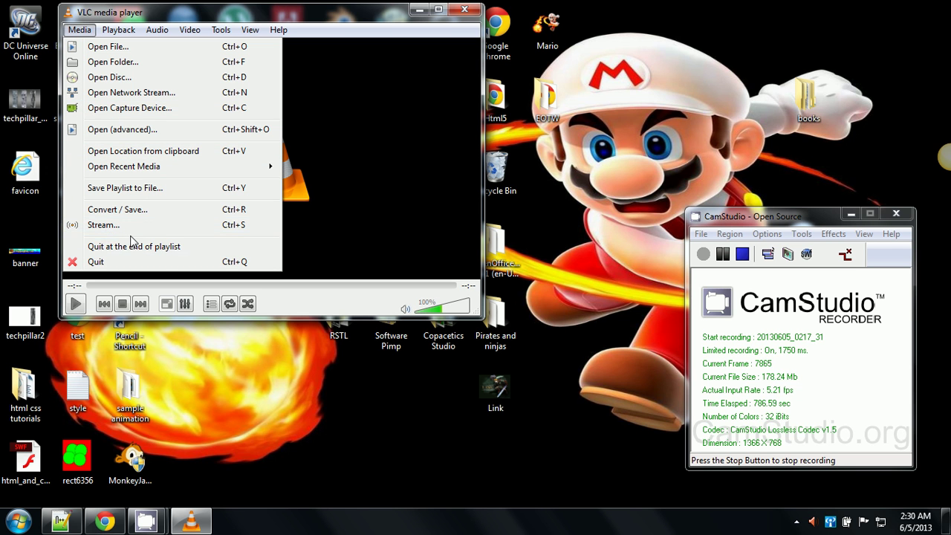
pyautogui.moveTo(225, 173)
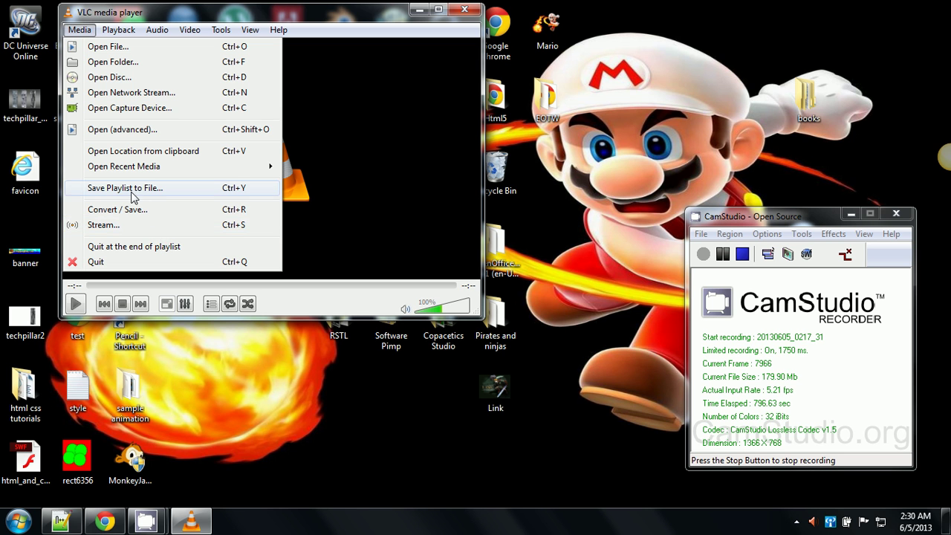
pyautogui.moveTo(190, 30)
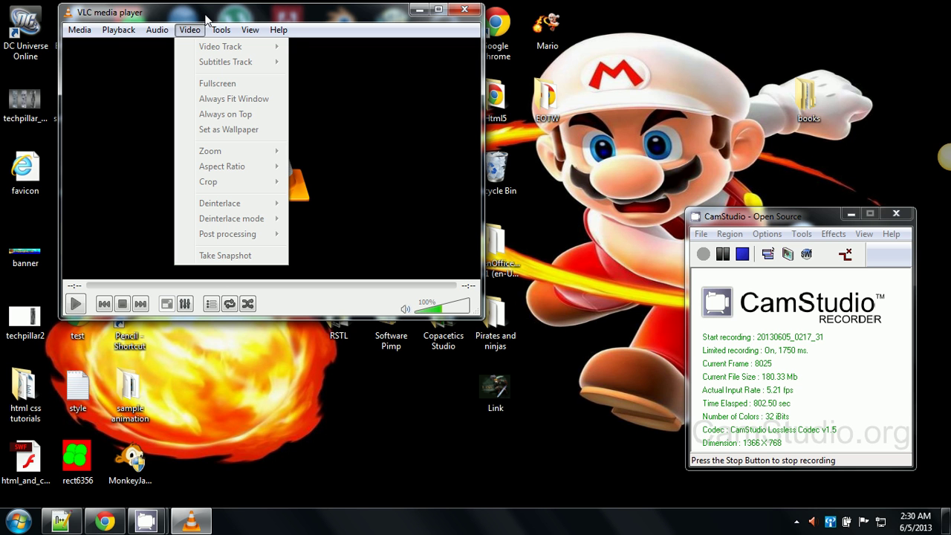
pyautogui.click(207, 18)
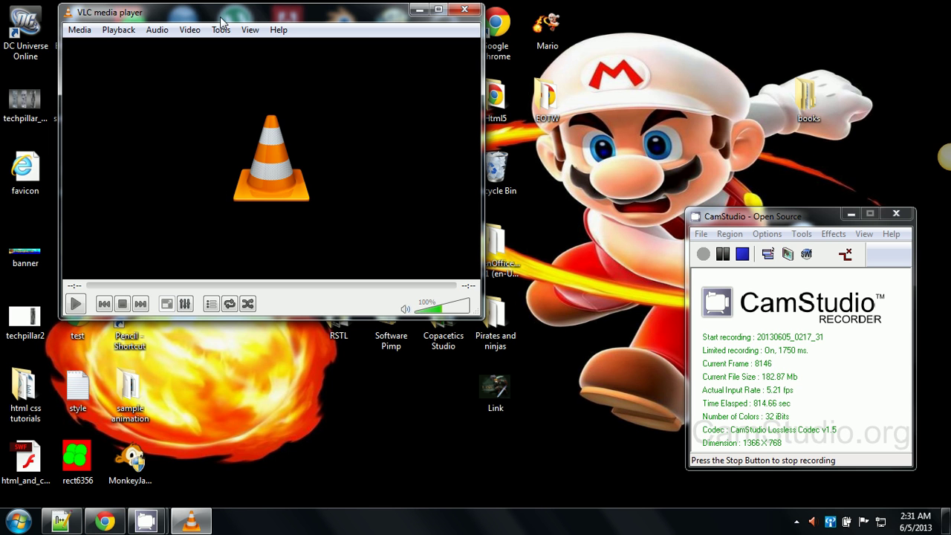
pyautogui.click(123, 34)
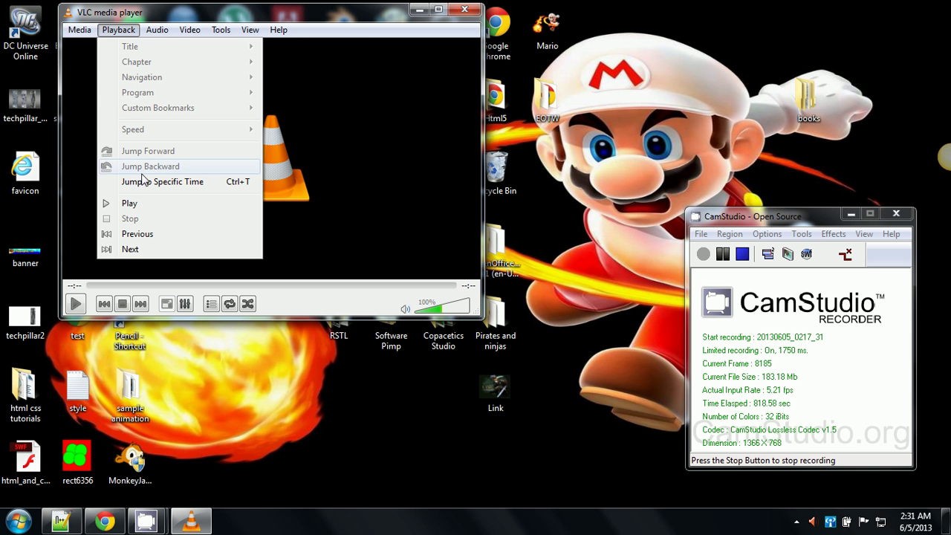
pyautogui.moveTo(159, 34)
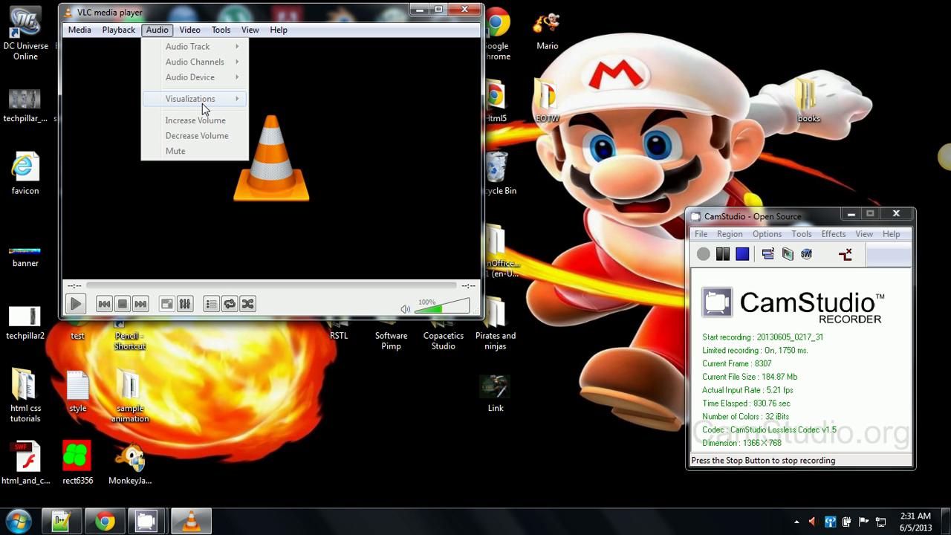
pyautogui.moveTo(80, 30)
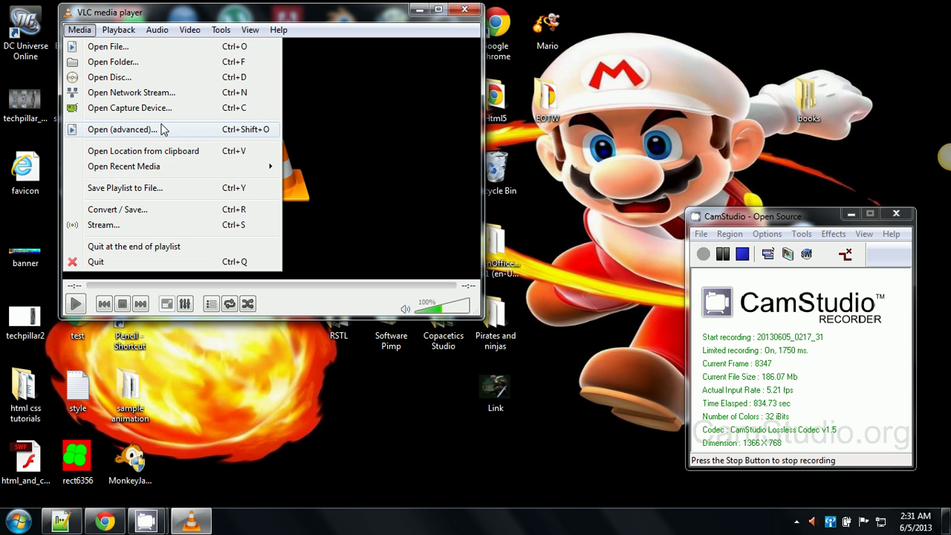
# Play the recent Sample Music folder with the Spectrometer visualization.
pyautogui.moveTo(167, 173)
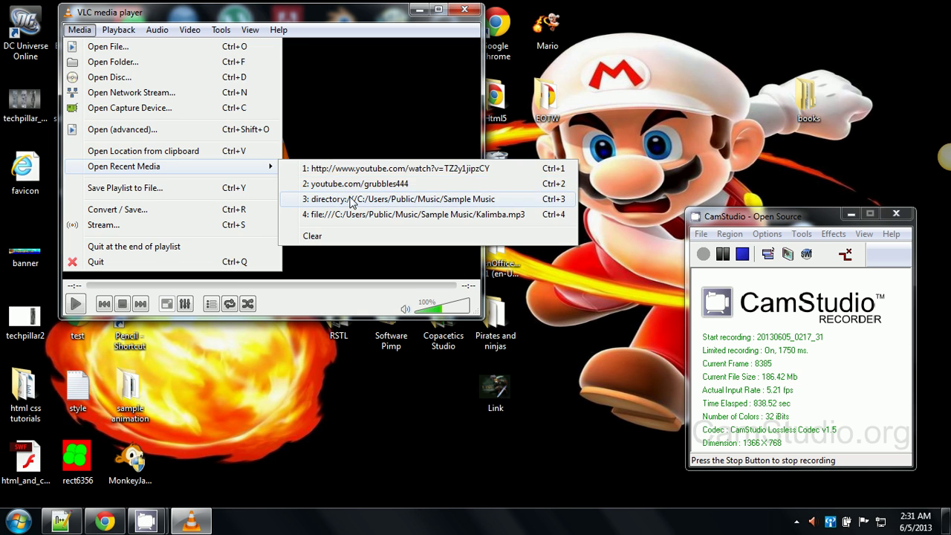
pyautogui.click(352, 201)
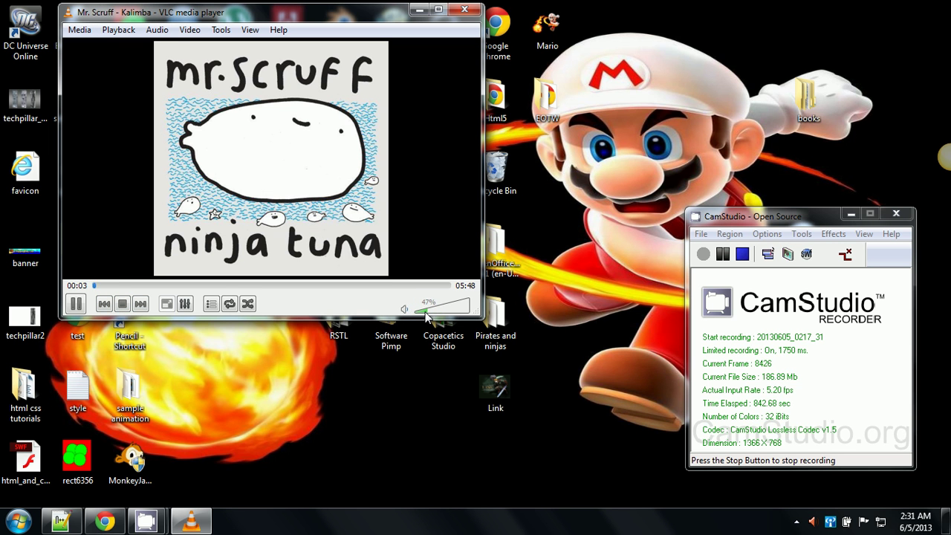
pyautogui.click(157, 30)
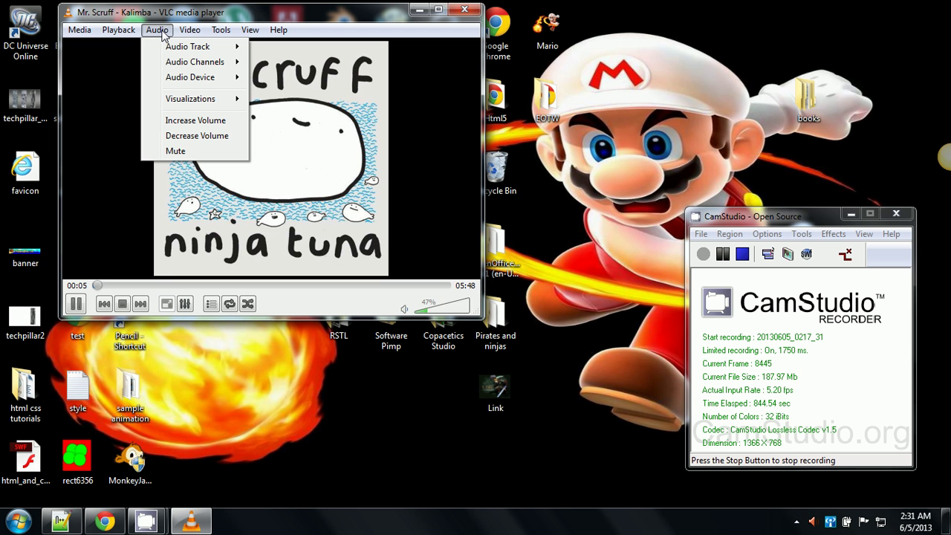
pyautogui.moveTo(200, 105)
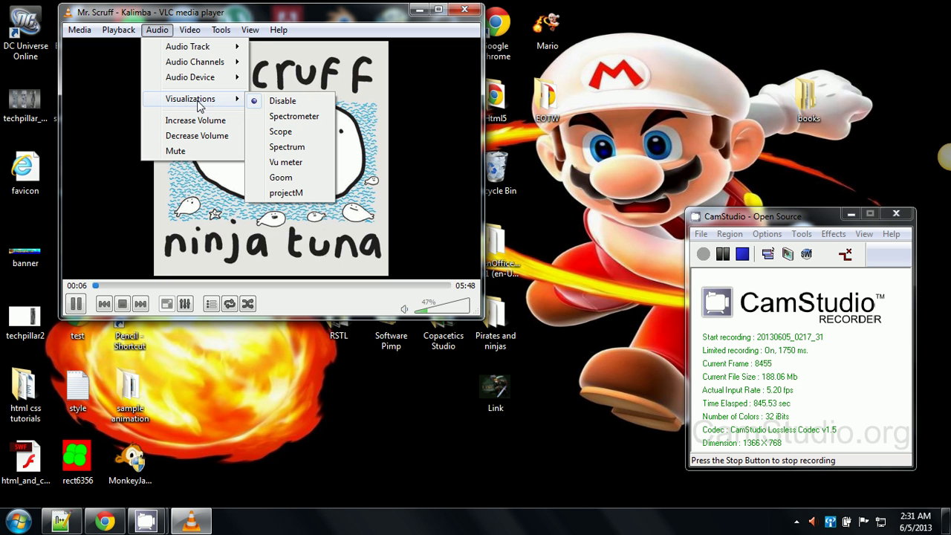
pyautogui.click(290, 117)
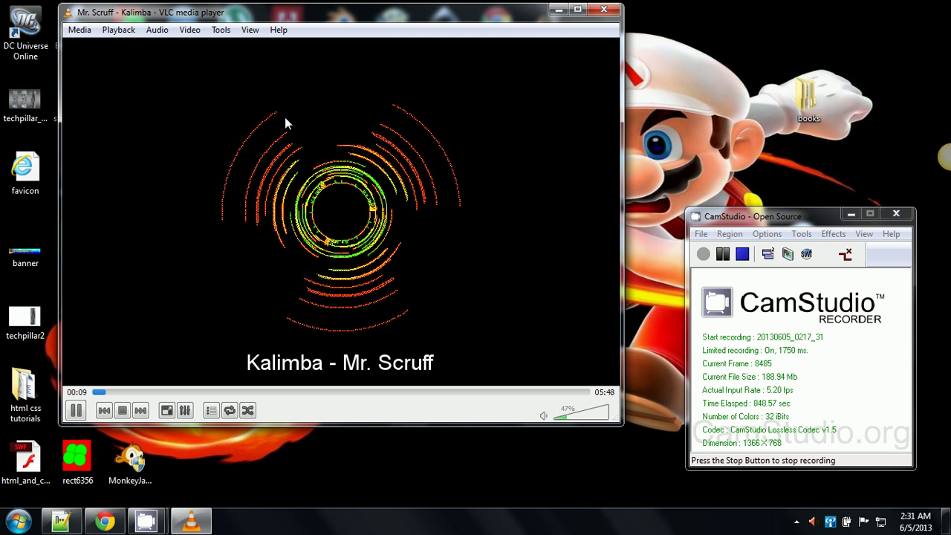
# Change the audio visualization from Spectrometer to Scope.
pyautogui.click(157, 30)
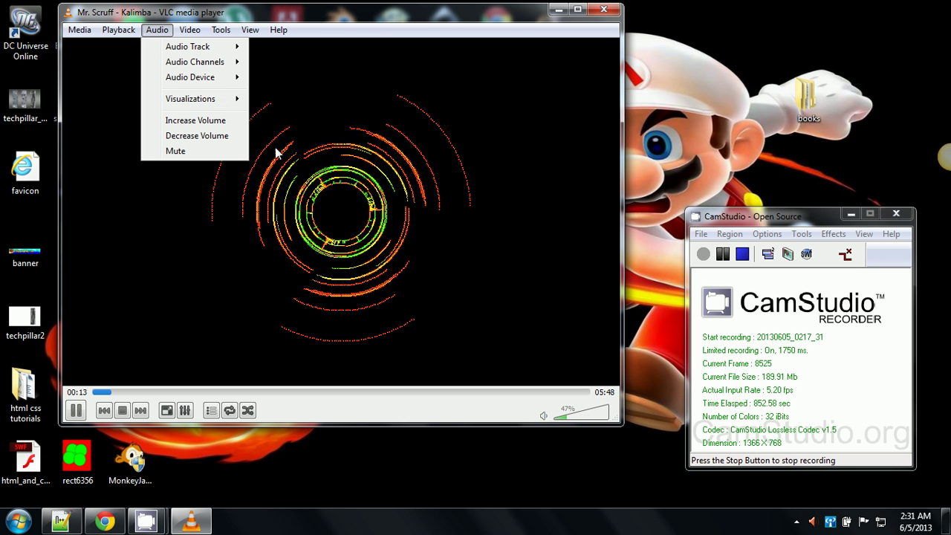
pyautogui.moveTo(220, 105)
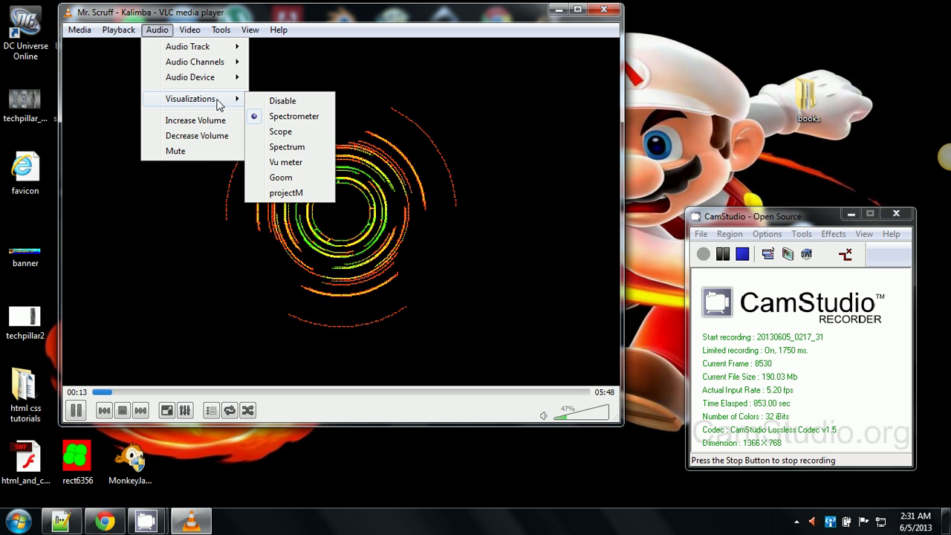
pyautogui.click(279, 131)
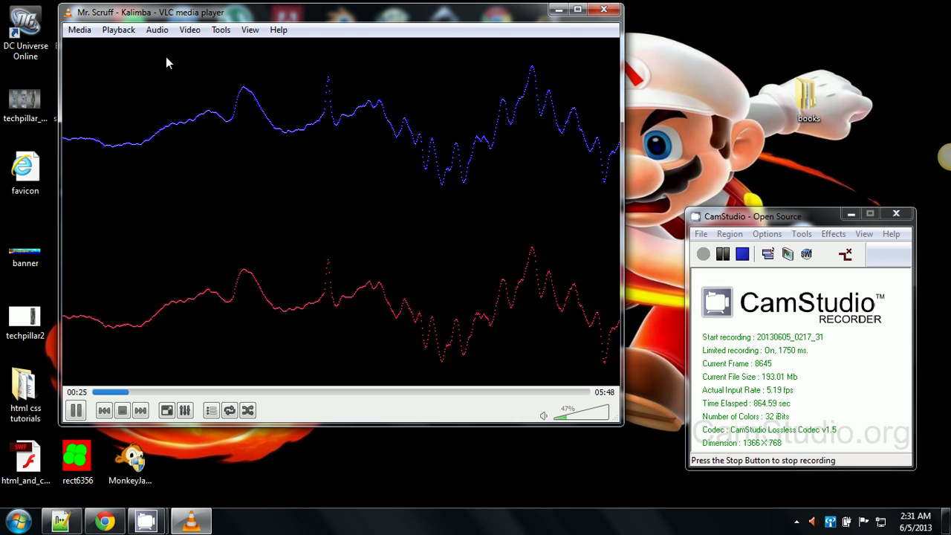
# Turn on Always on Top, shrink and reposition the VLC window, then maximize it.
pyautogui.click(189, 31)
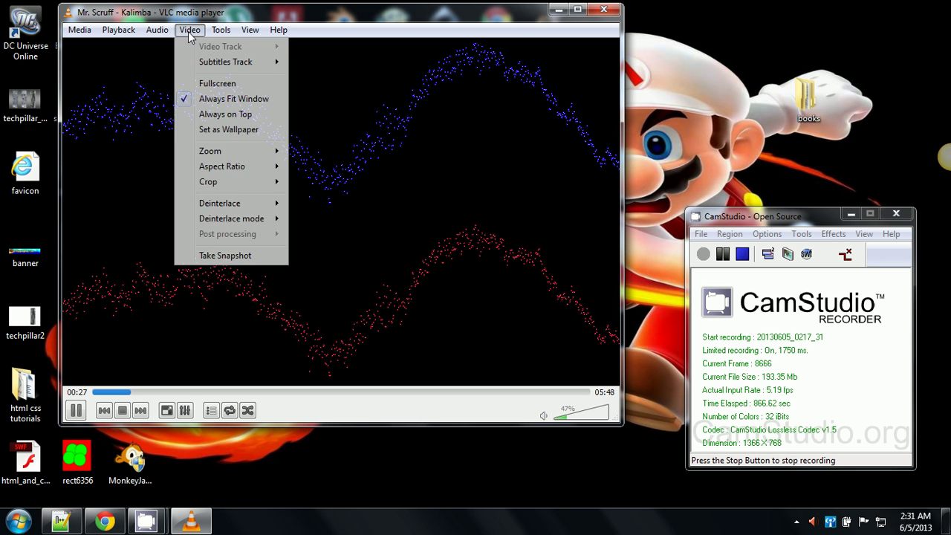
pyautogui.click(219, 118)
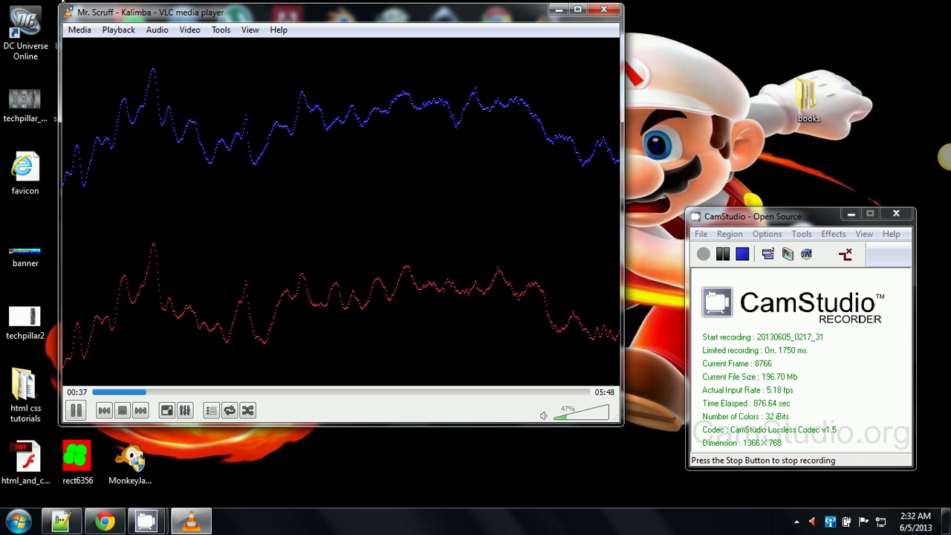
pyautogui.moveTo(64, 6); pyautogui.dragTo(318, 246)
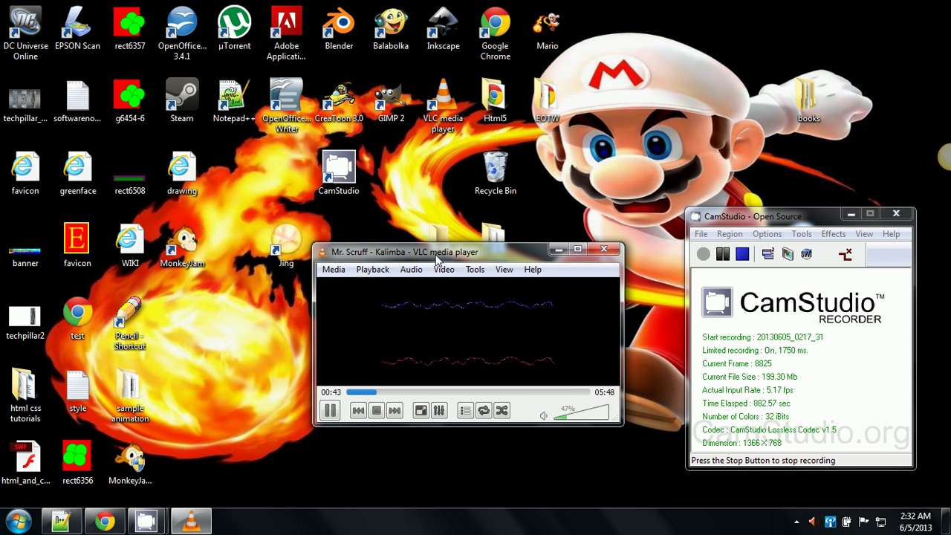
pyautogui.moveTo(435, 255); pyautogui.dragTo(750, 14)
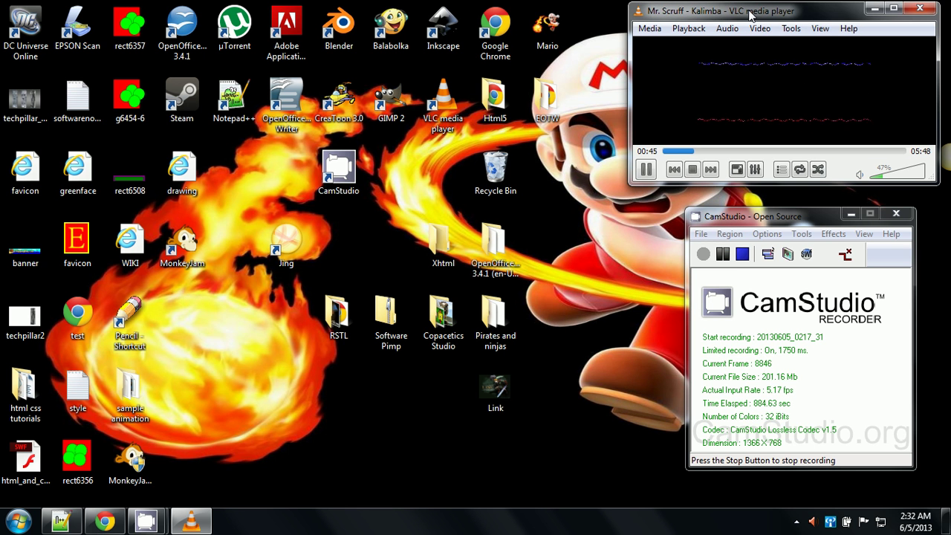
pyautogui.moveTo(765, 208); pyautogui.dragTo(738, 116)
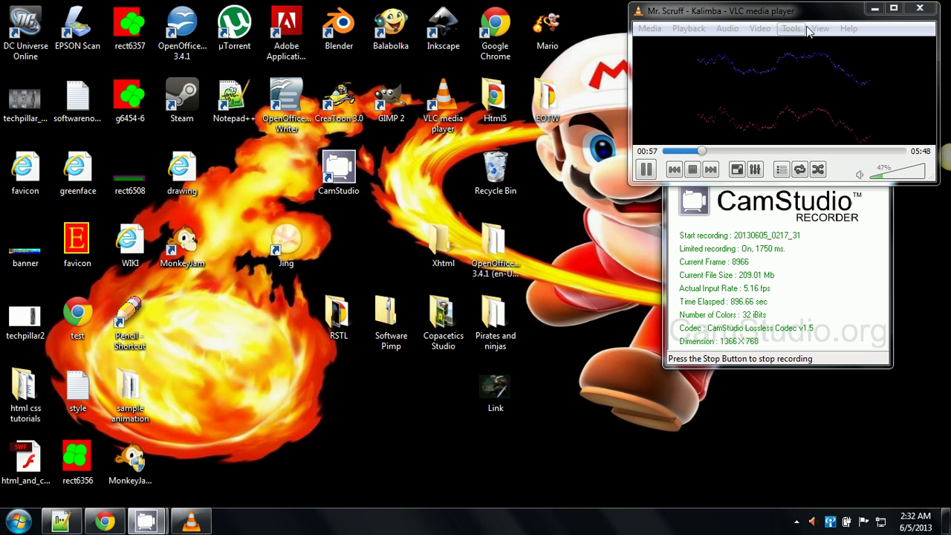
pyautogui.moveTo(803, 17); pyautogui.dragTo(512, 43)
pyautogui.doubleClick(507, 46)
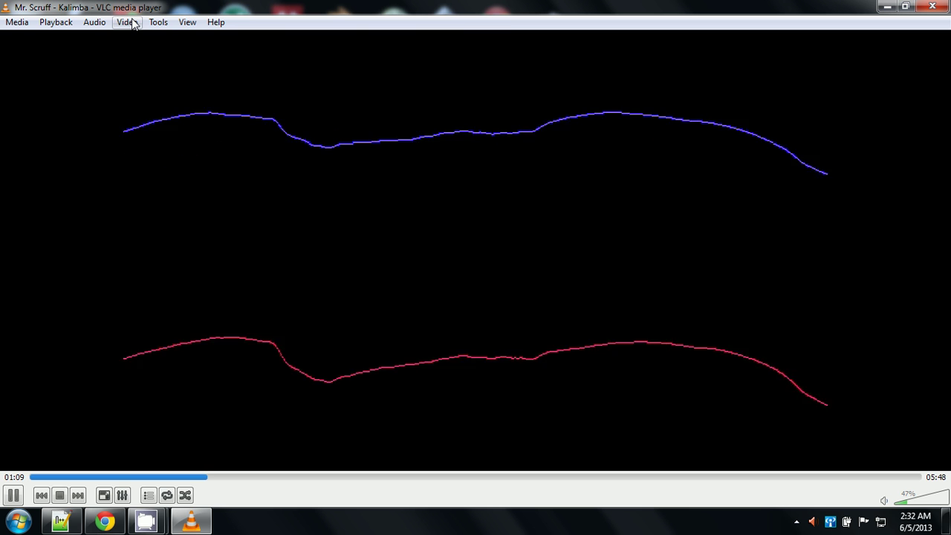
# Browse the Tools menu and the Video menu's Crop and Deinterlace submenus, then pause Kalimba.
pyautogui.click(158, 22)
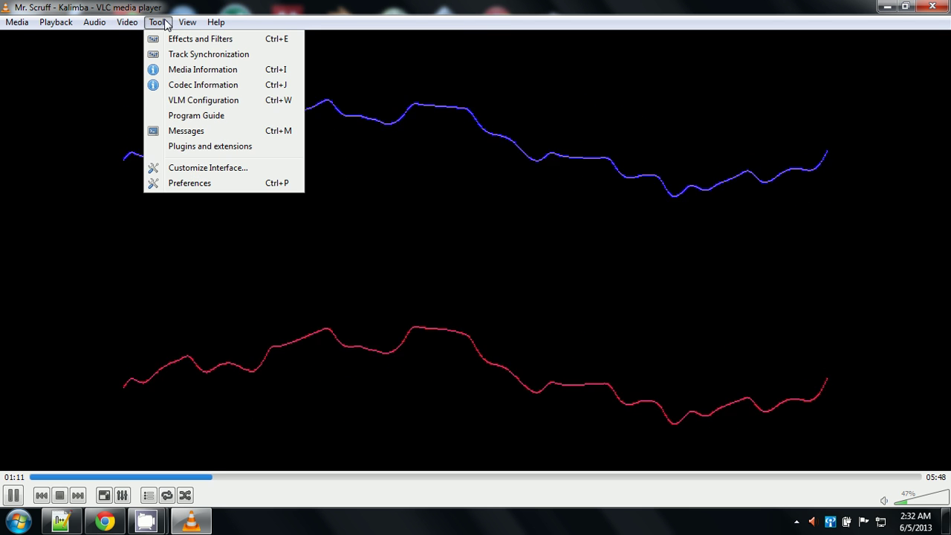
pyautogui.moveTo(127, 22)
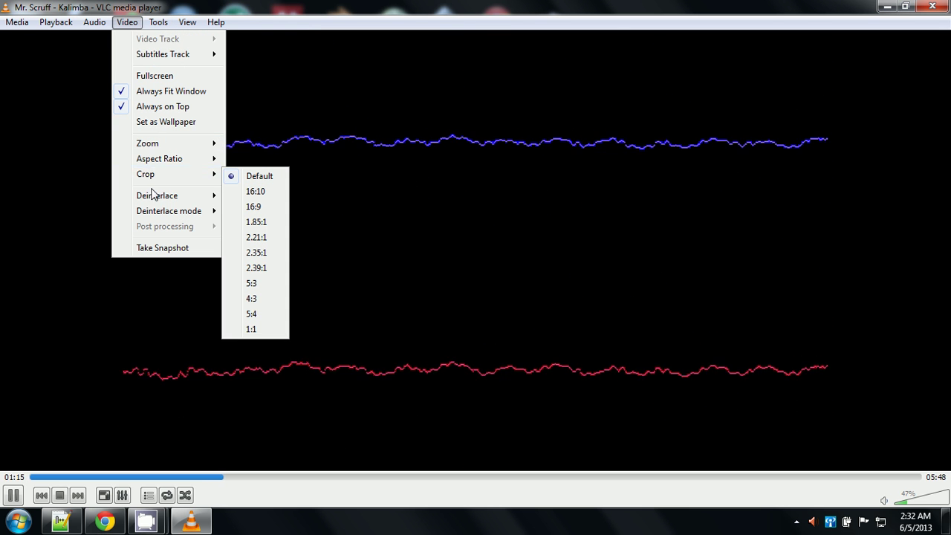
pyautogui.moveTo(153, 200)
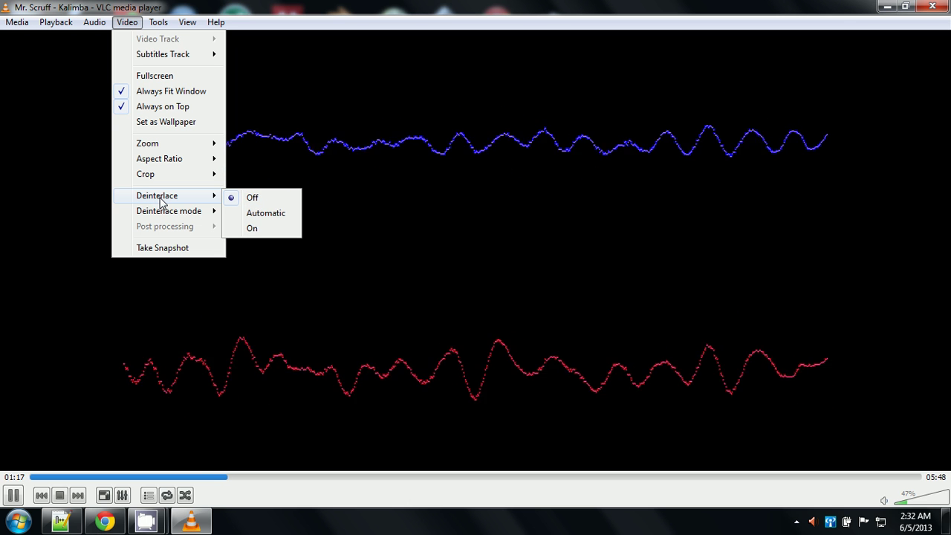
pyautogui.moveTo(169, 214)
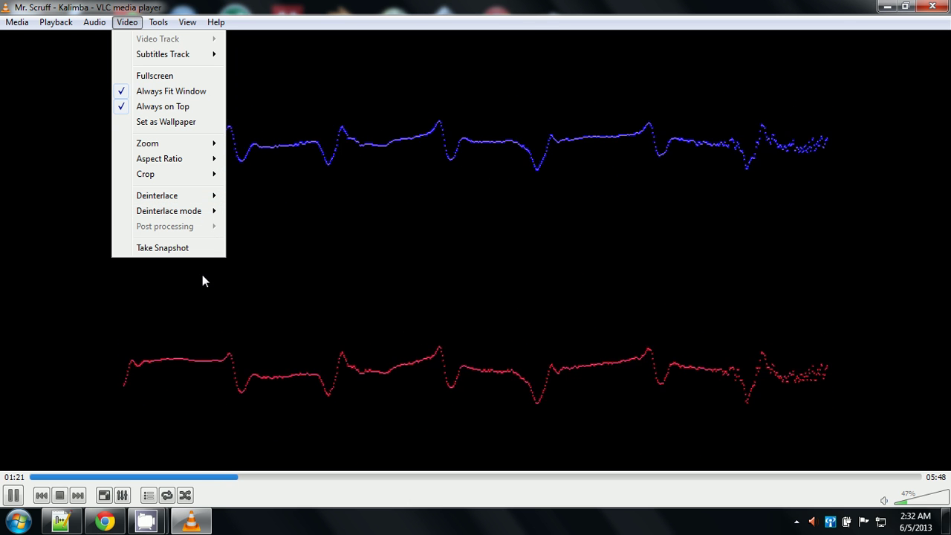
pyautogui.click(21, 504)
pyautogui.click(12, 495)
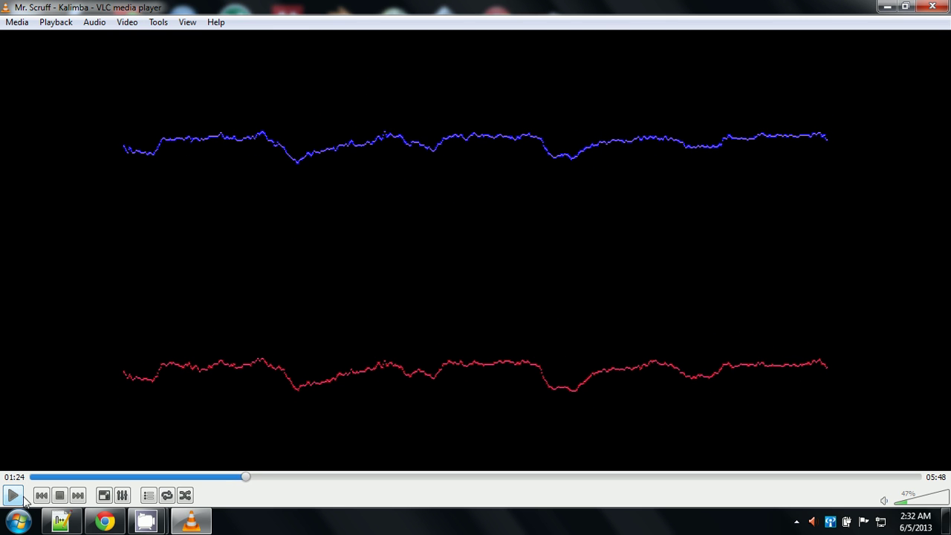
pyautogui.click(158, 23)
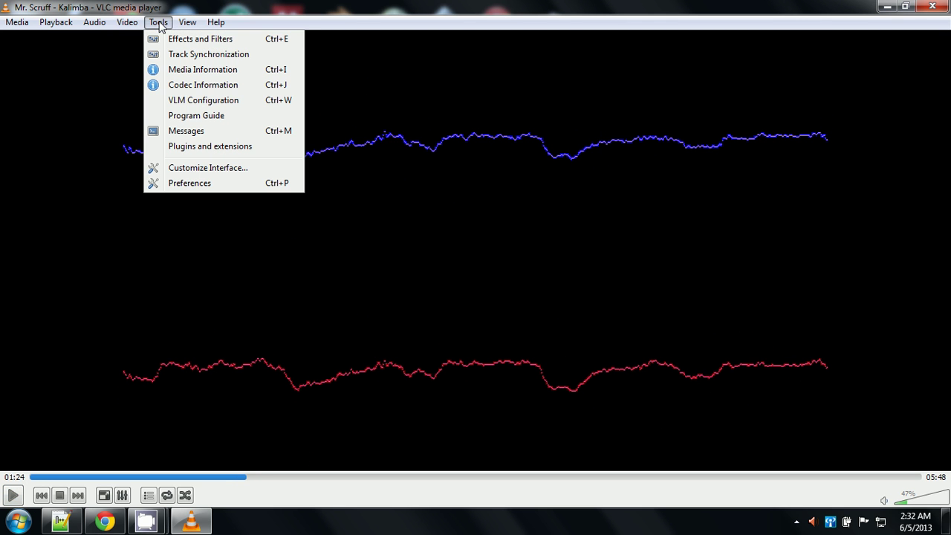
pyautogui.click(194, 104)
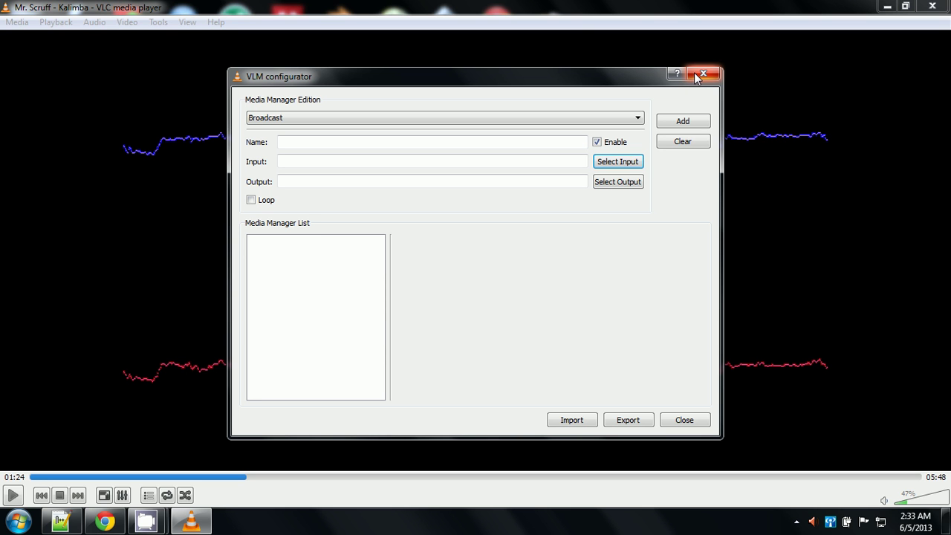
pyautogui.click(694, 73)
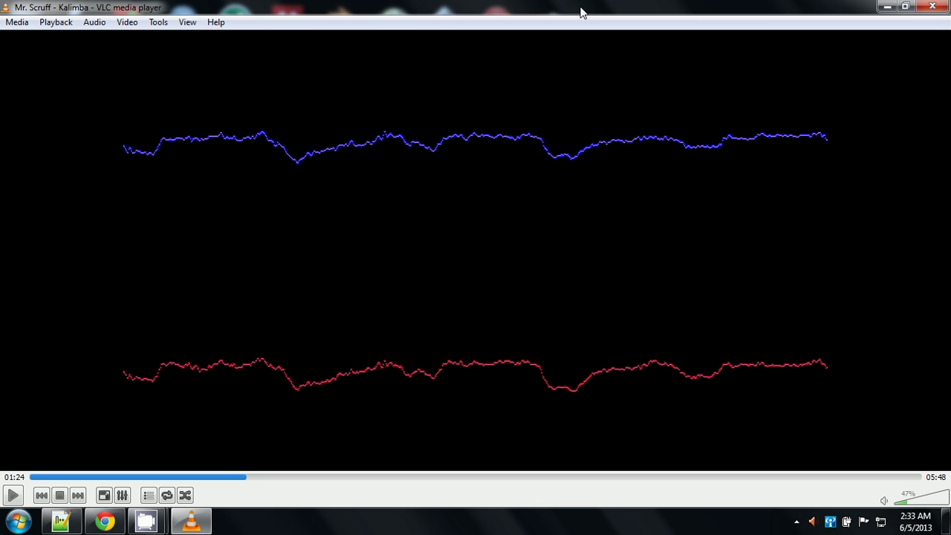
# Show the docked playlist with Ctrl+L in place of the visualization.
pyautogui.click(185, 22)
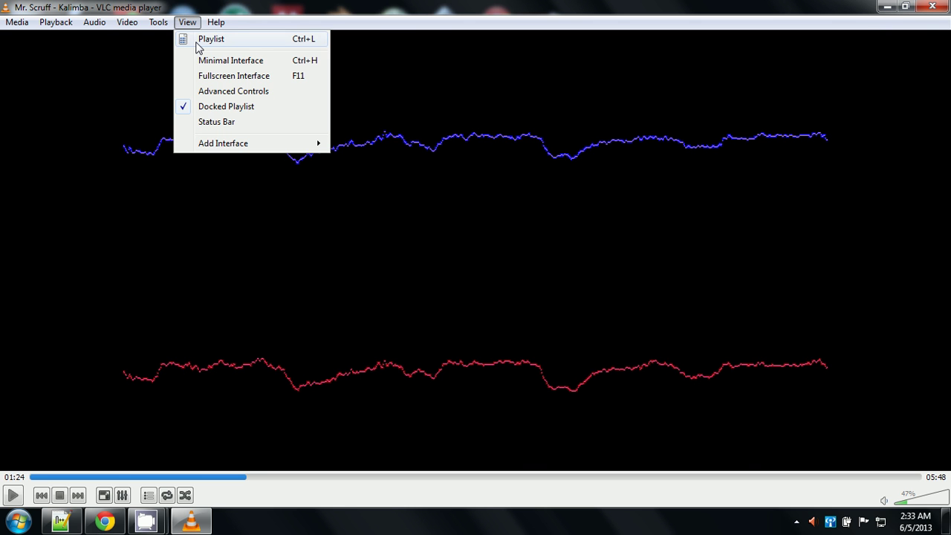
pyautogui.press('Escape')
pyautogui.hotkey('ctrl', 'l')
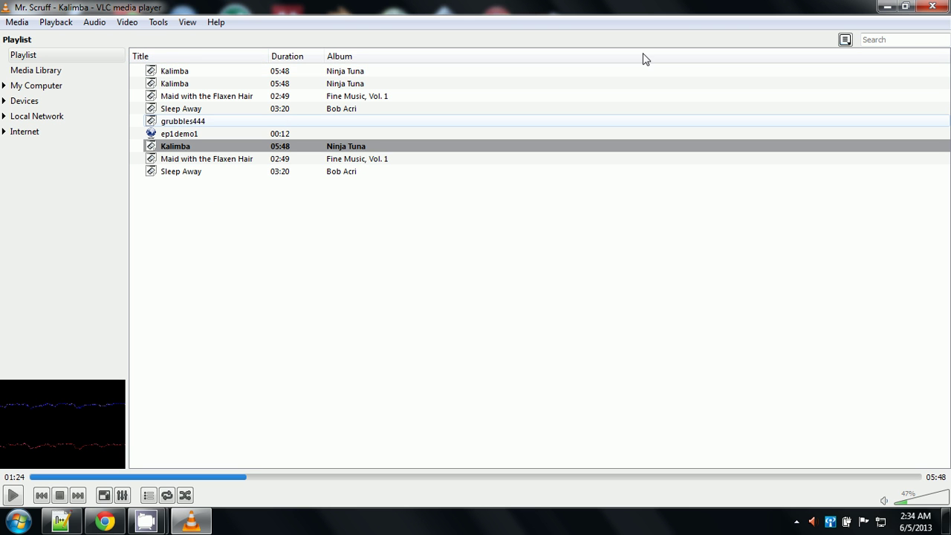
# Browse My Computer's My Videos, My Music and My Pictures folders, then close VLC.
pyautogui.click(64, 90)
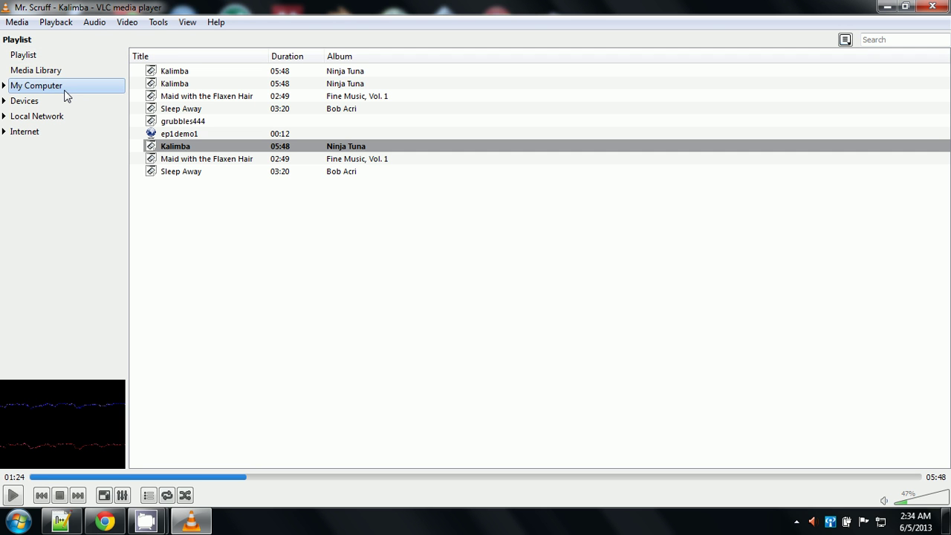
pyautogui.click(5, 86)
pyautogui.click(24, 105)
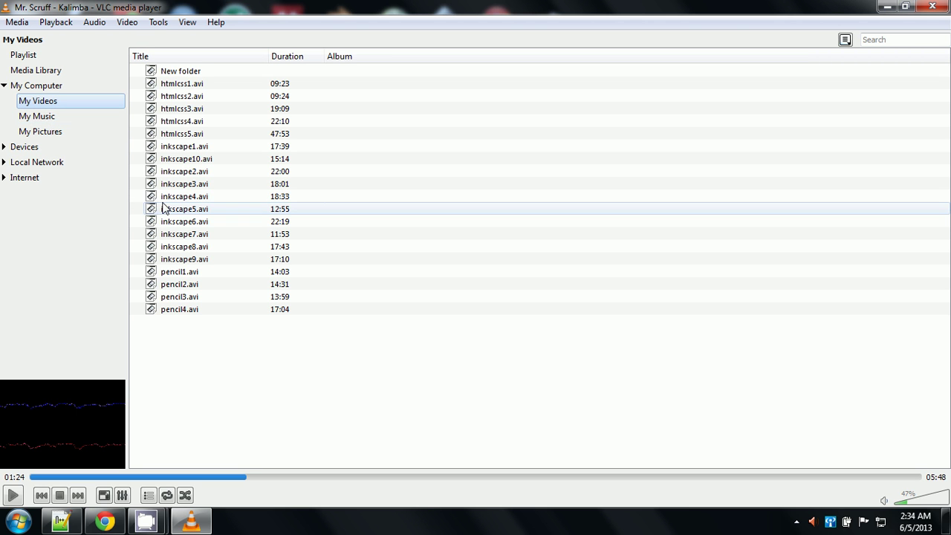
pyautogui.click(33, 119)
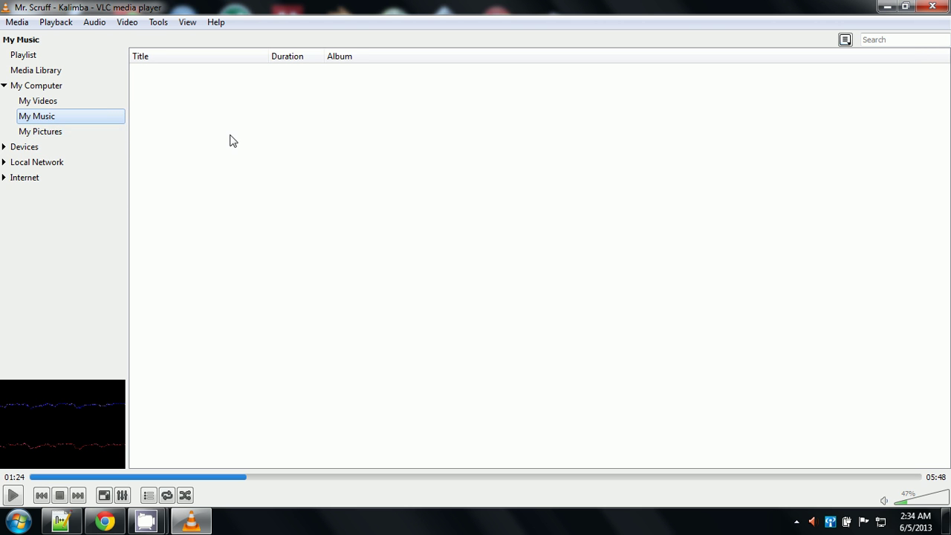
pyautogui.click(65, 147)
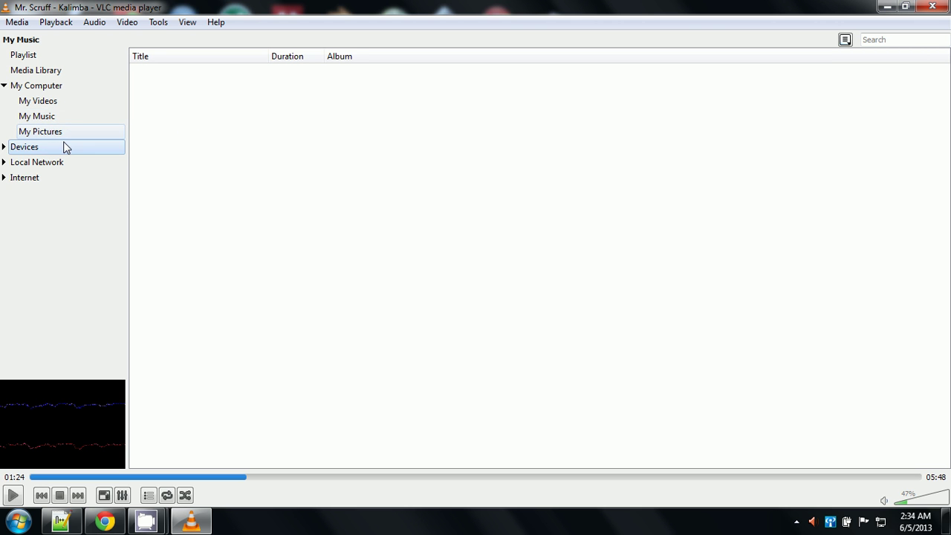
pyautogui.click(64, 134)
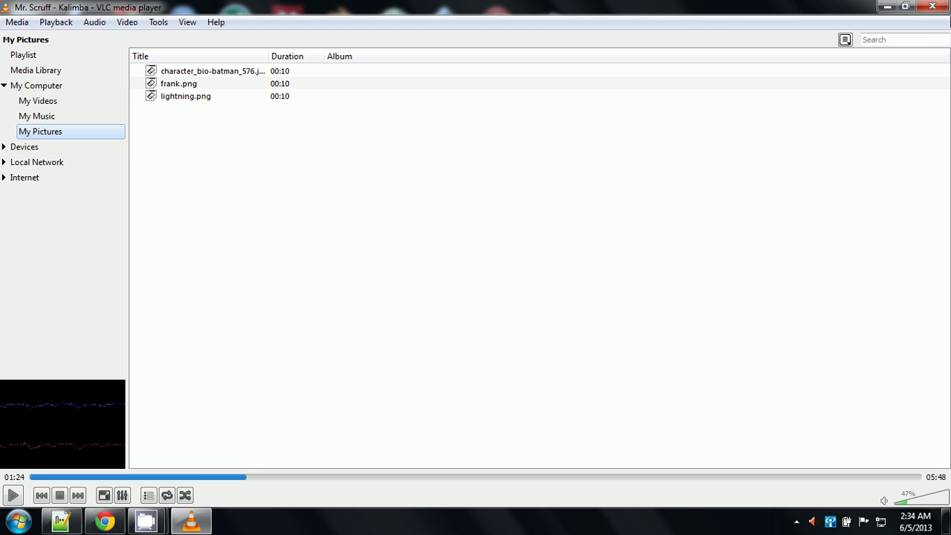
pyautogui.click(926, 8)
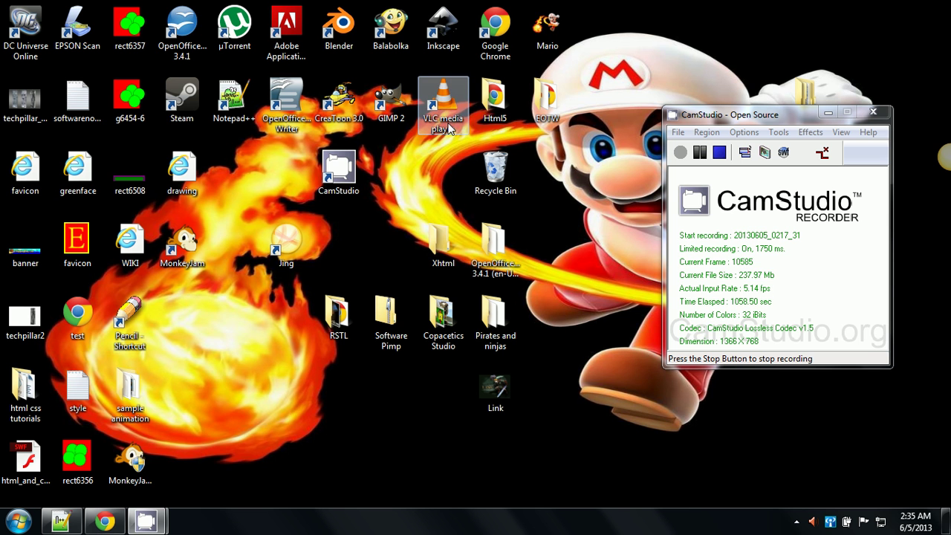
# Launch VLC from the desktop, view Internet, restart VLC and open the Media menu.
pyautogui.doubleClick(449, 128)
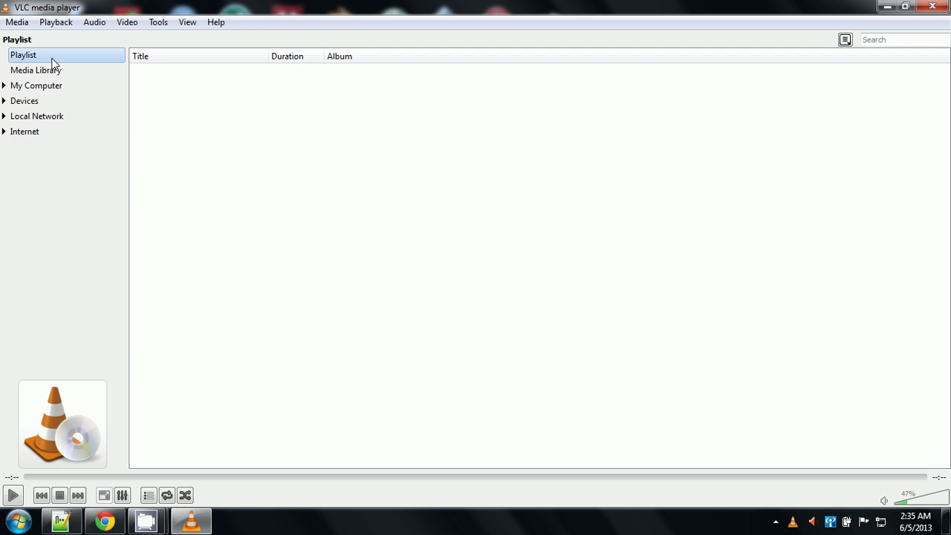
pyautogui.click(35, 132)
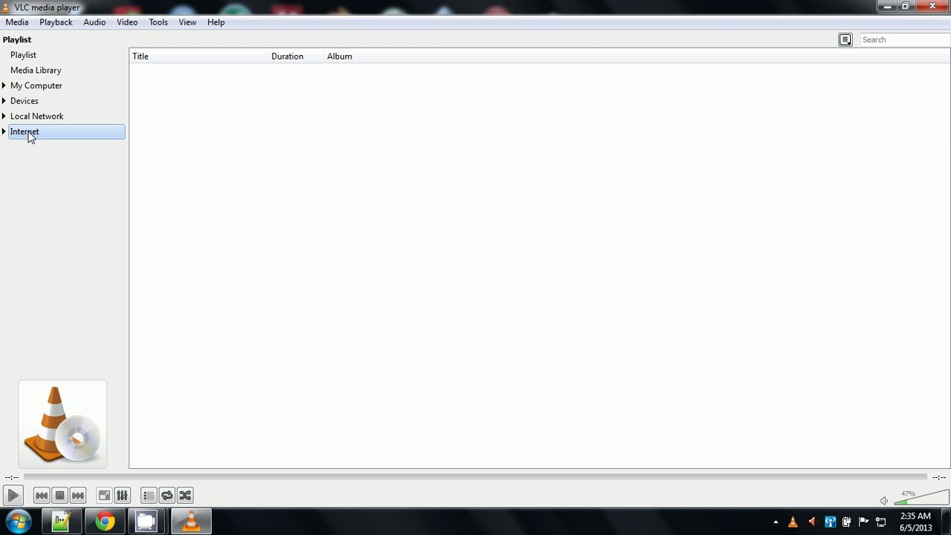
pyautogui.click(932, 7)
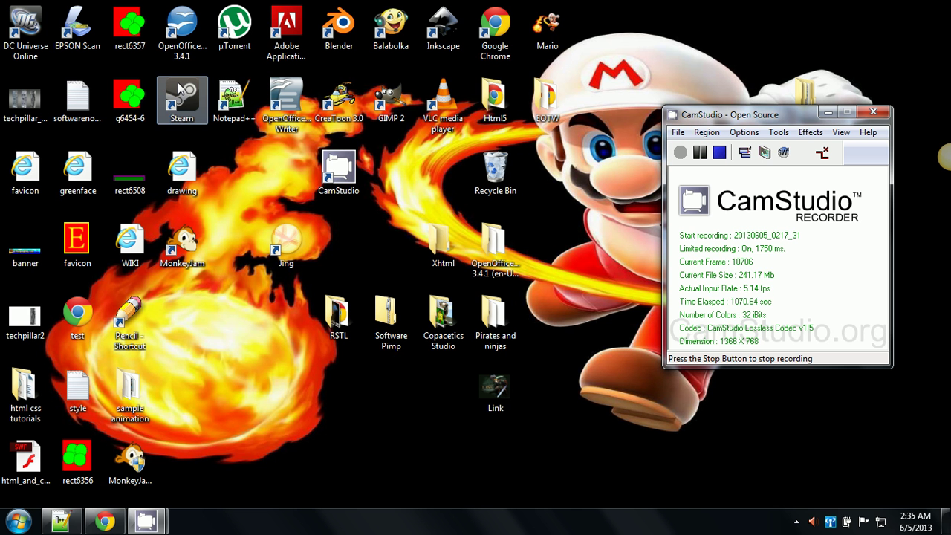
pyautogui.doubleClick(445, 107)
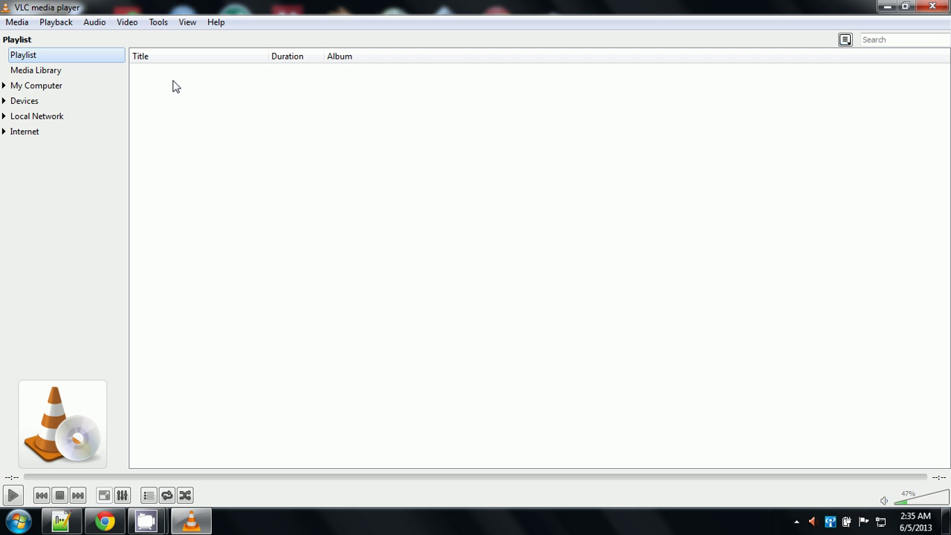
pyautogui.click(17, 22)
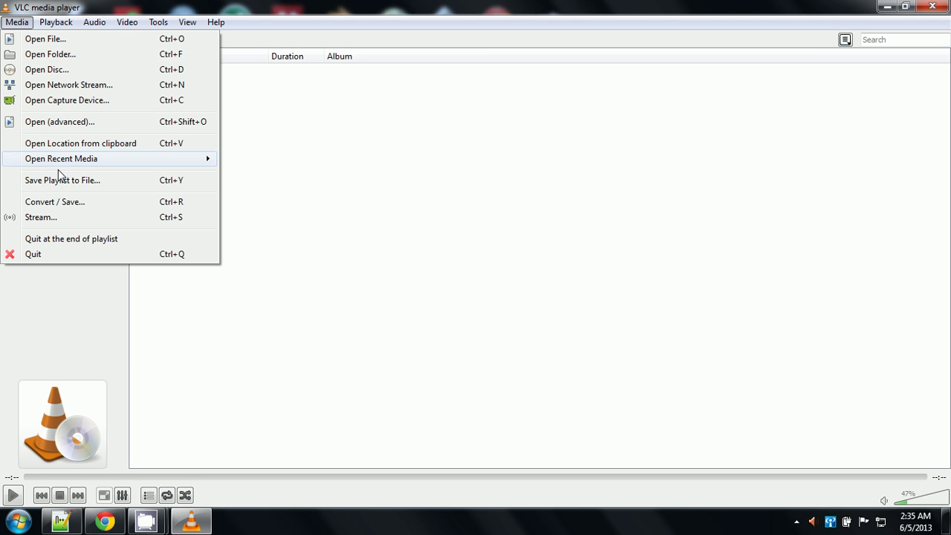
# Open the Open Network Stream dialog, close it unused, and exit VLC.
pyautogui.click(42, 88)
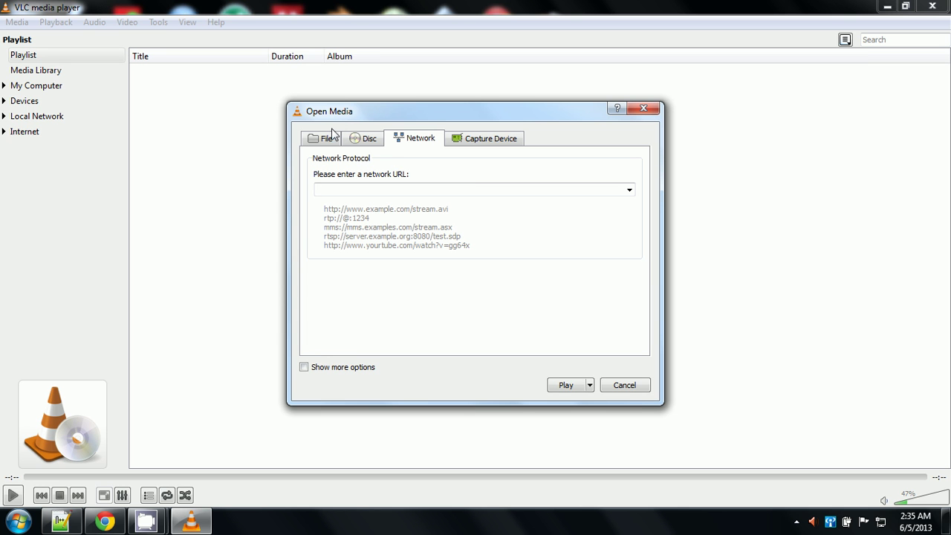
pyautogui.click(643, 110)
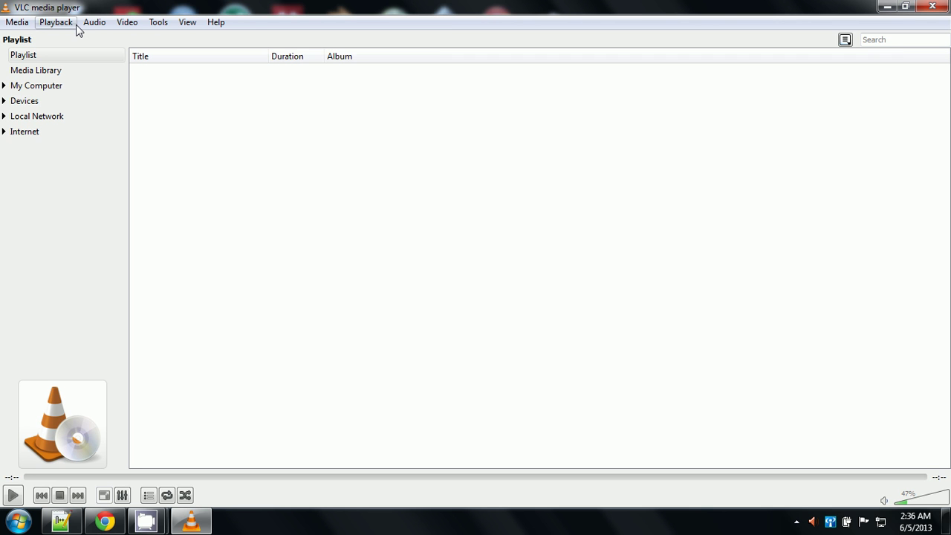
pyautogui.click(938, 10)
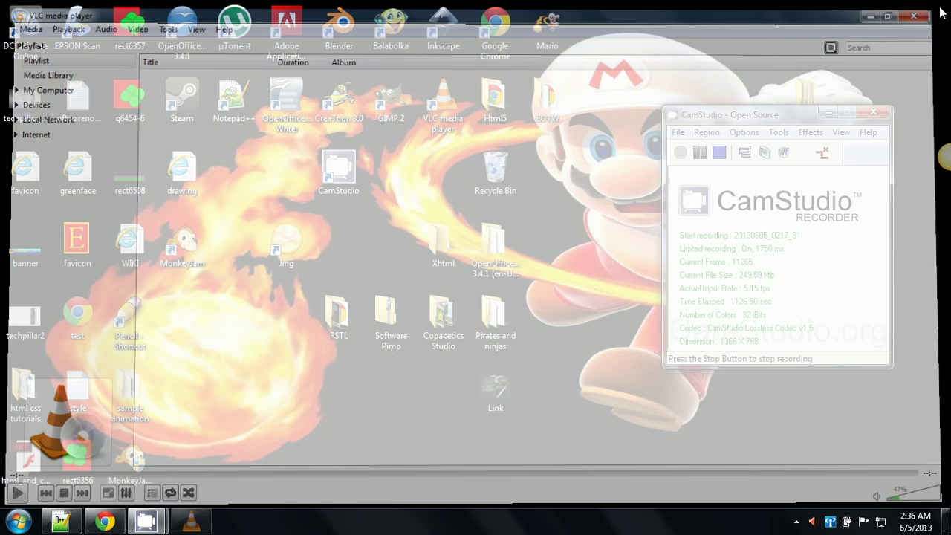